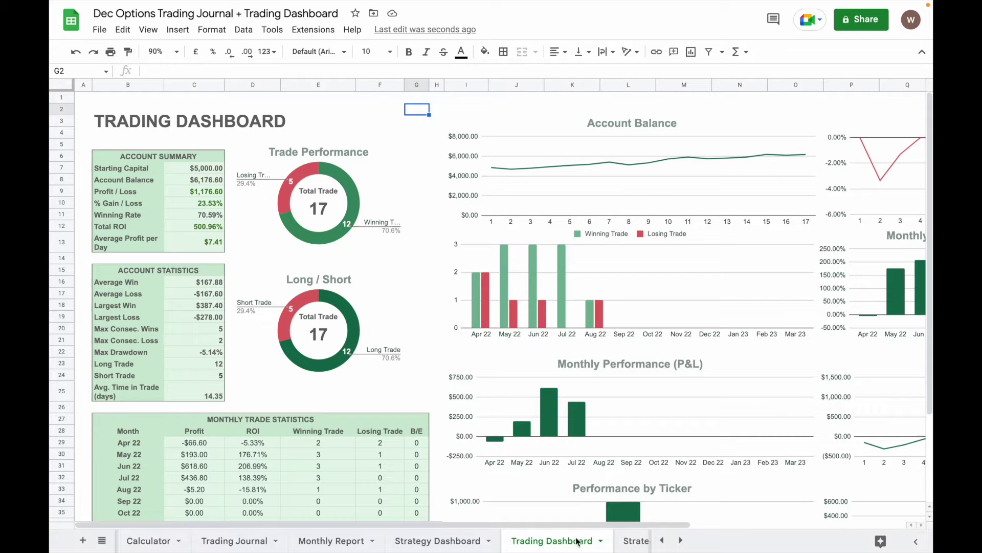
Step: Look over the Start sheet and the Calculator sheet's risk per trade and Find Long Entry Level section
scroll(570, 539, left, 2)
click(142, 542)
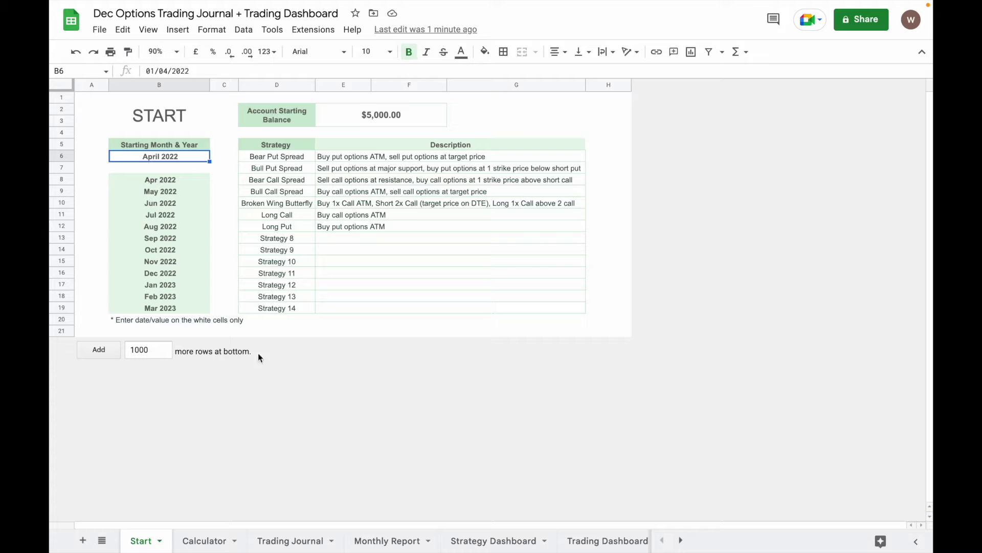
click(206, 544)
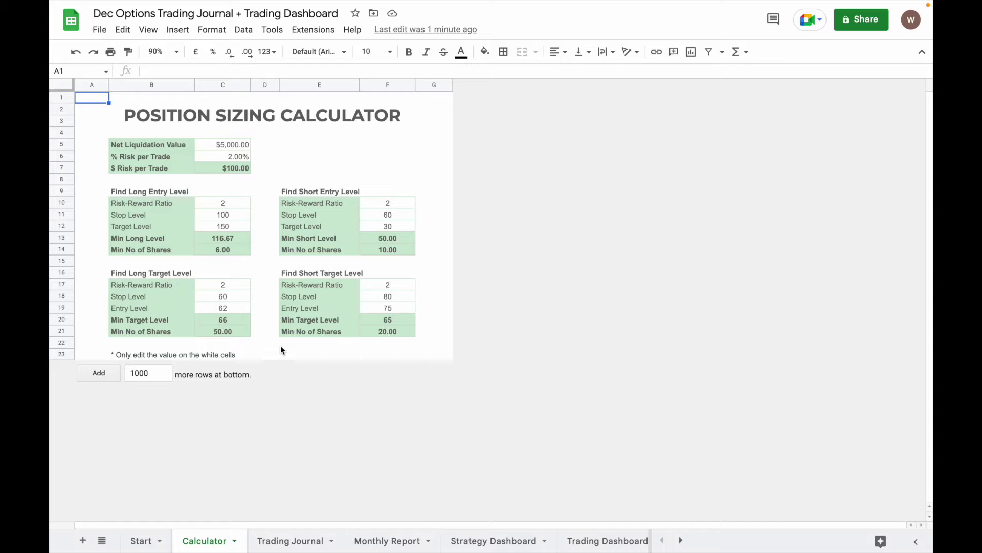
click(253, 157)
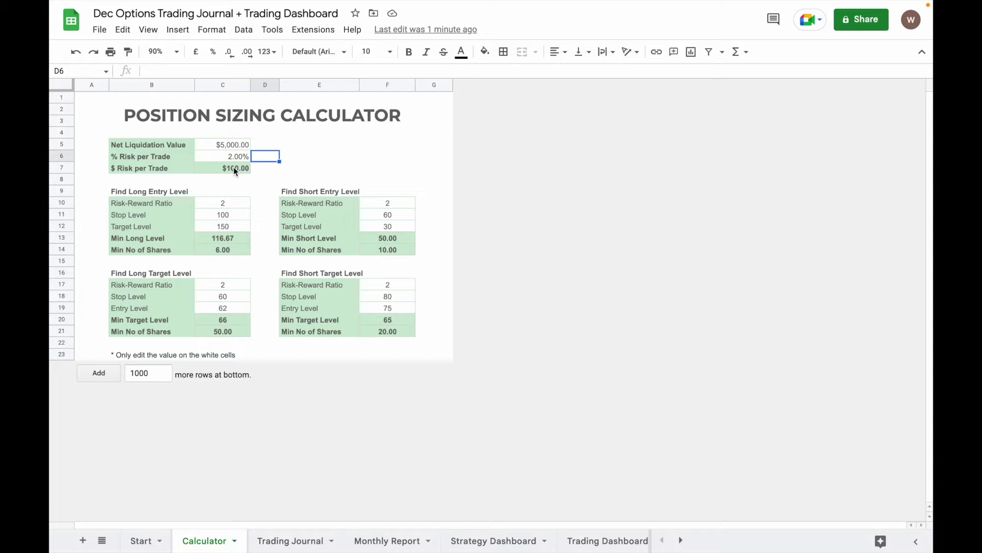
click(237, 196)
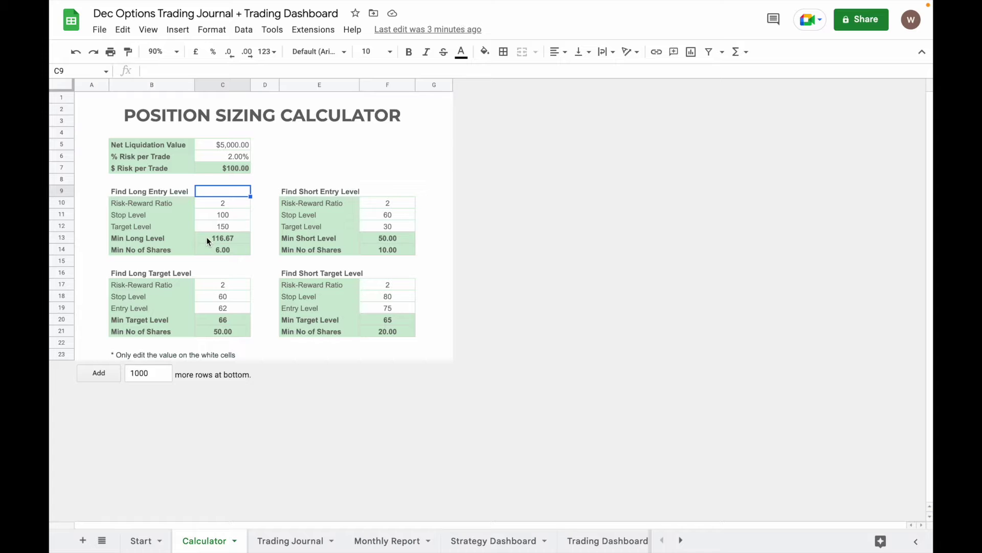
Step: Start a new trade in row 21 of the Trading Journal sheet with No 18, side Short and ticker SPY
click(285, 541)
click(107, 342)
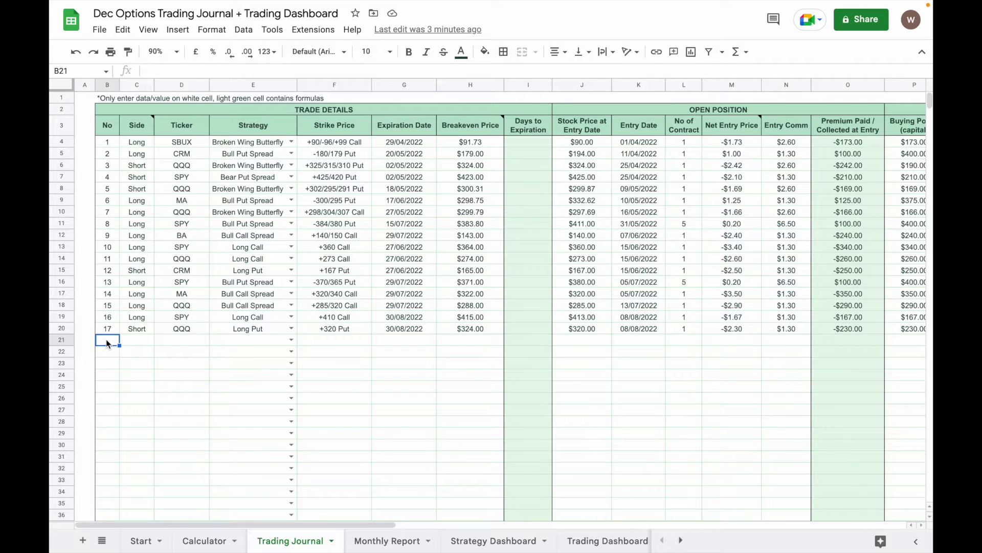
text(18)
key(Tab)
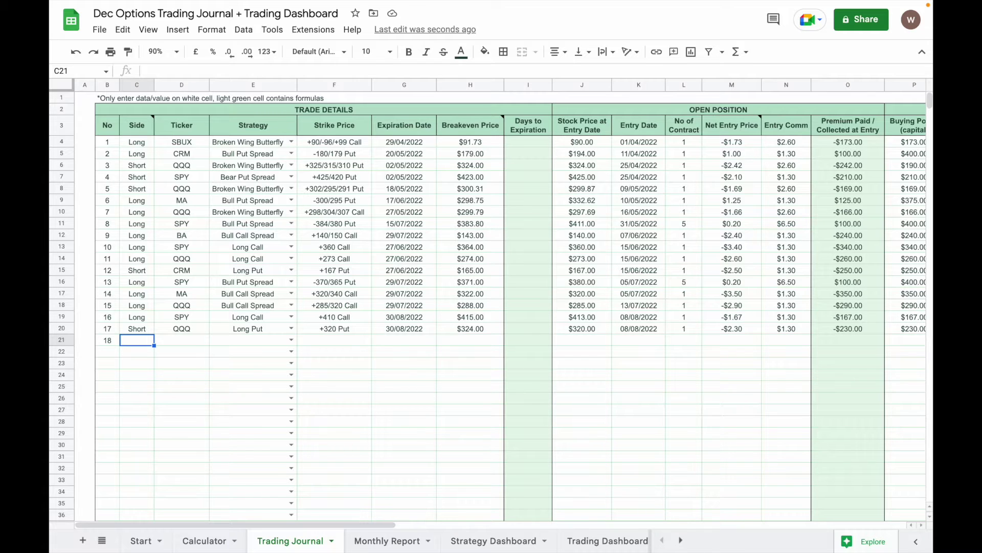
text(Short)
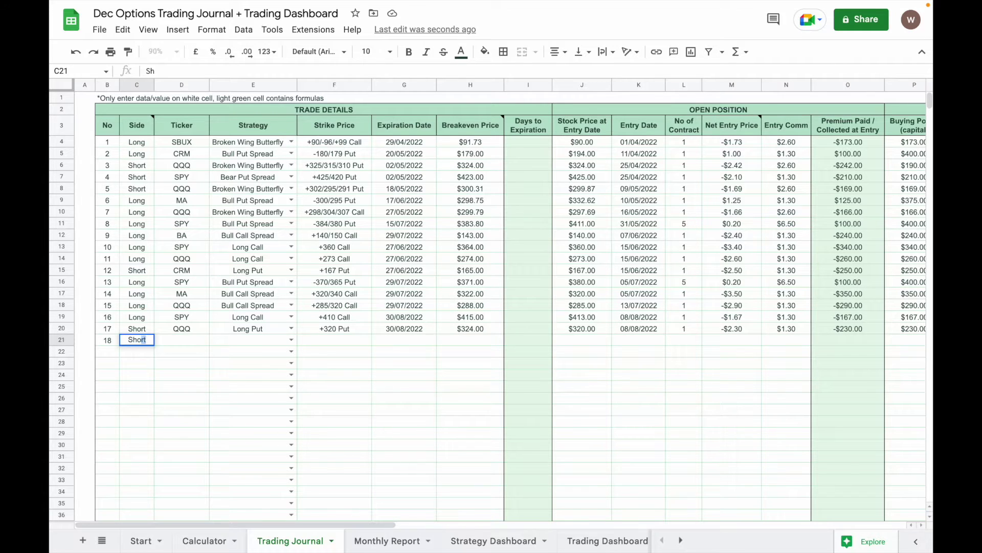
key(Tab)
text(SP)
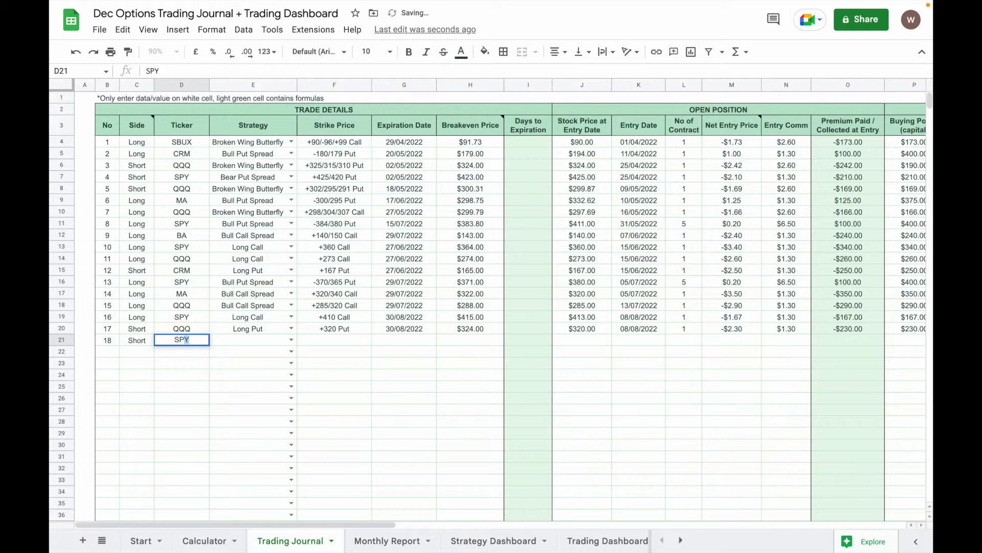
Step: Choose Long Put as the strategy of trade 18
key(Tab)
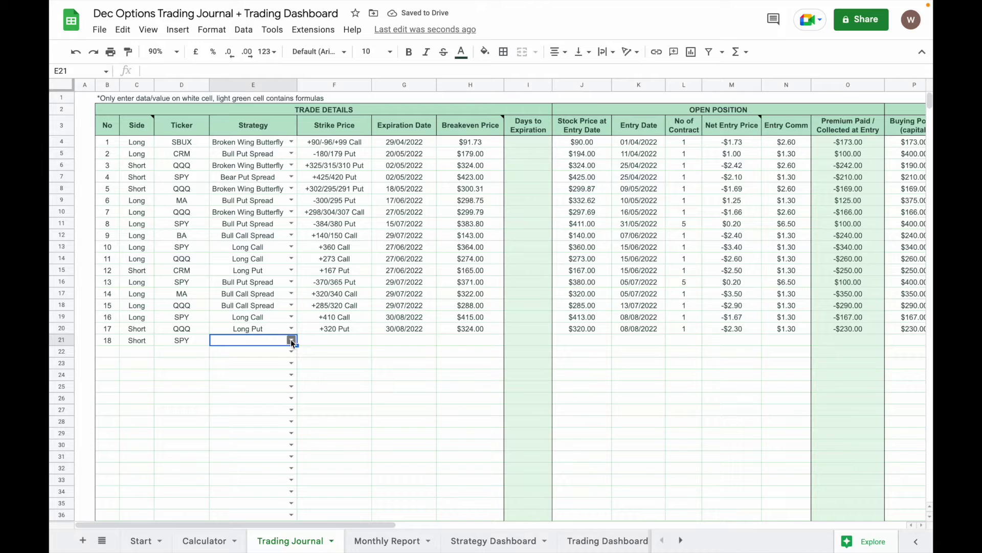
click(292, 340)
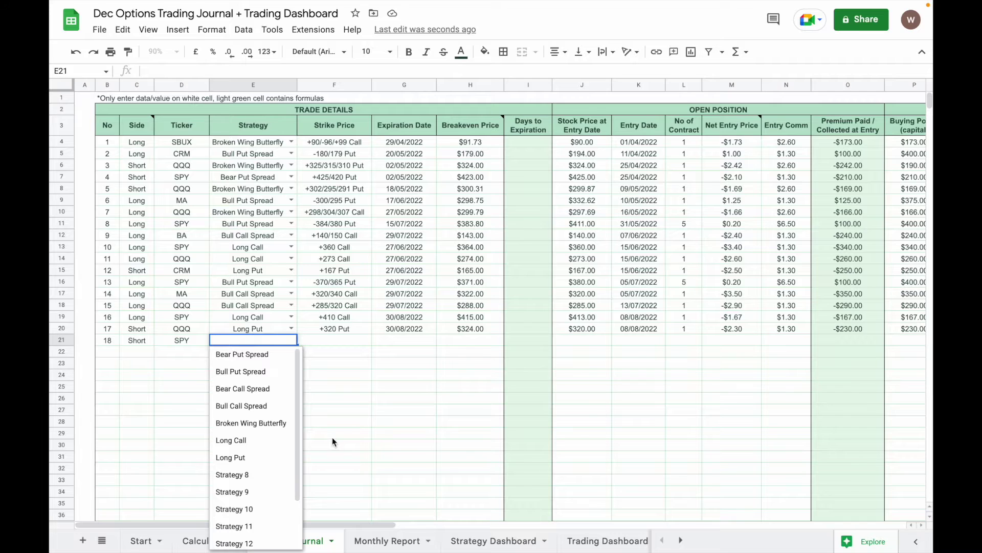
click(265, 455)
click(343, 343)
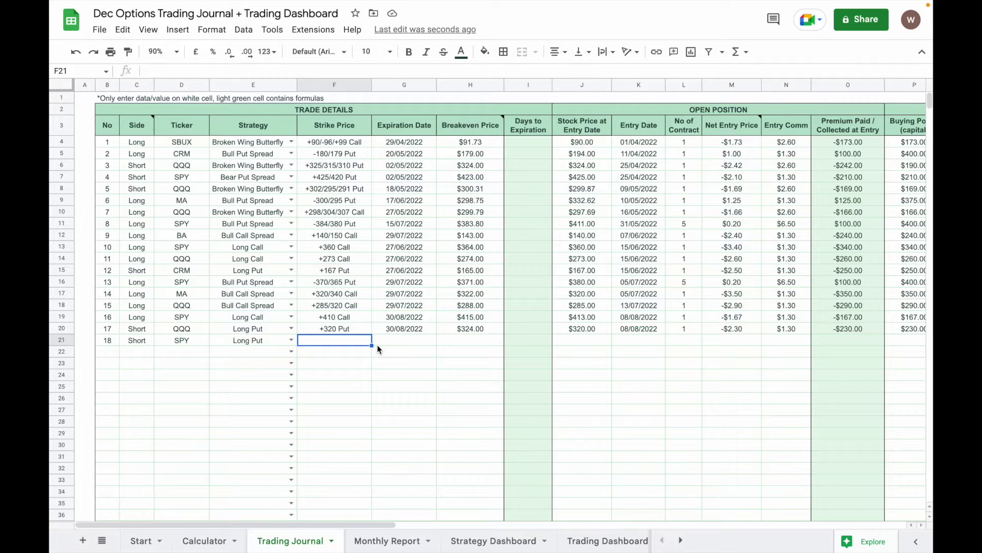
Step: Switch to thinkorswim, load the SPY option chain and create a buy order for the 3 JAN 23 382 put
key(ctrl+Right)
click(280, 66)
text(SPY)
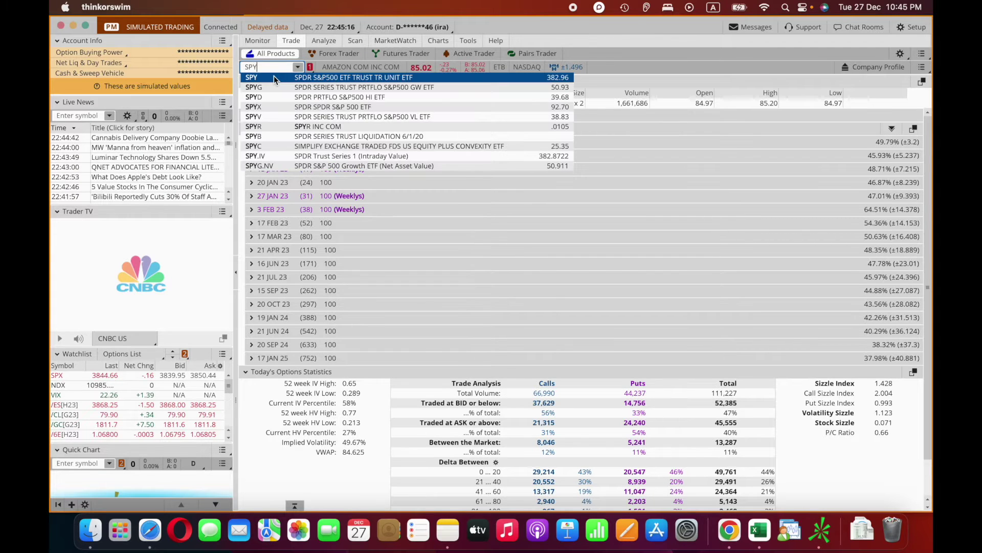
click(275, 77)
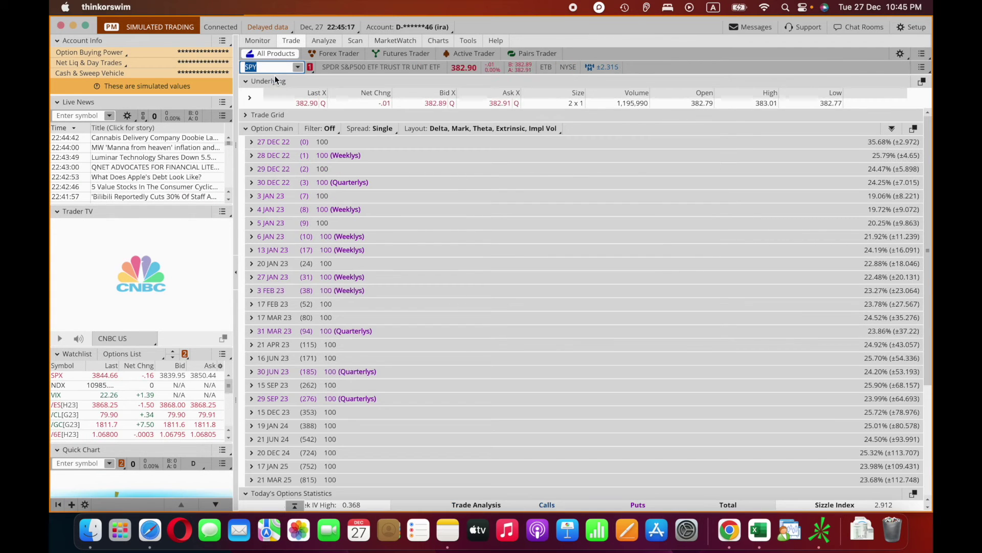
click(251, 196)
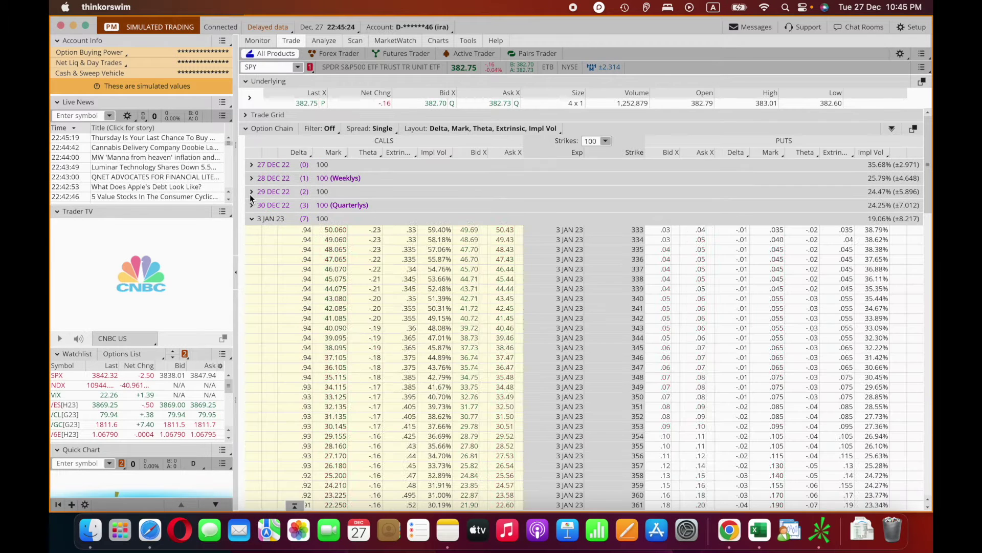
scroll(443, 249, down, 10)
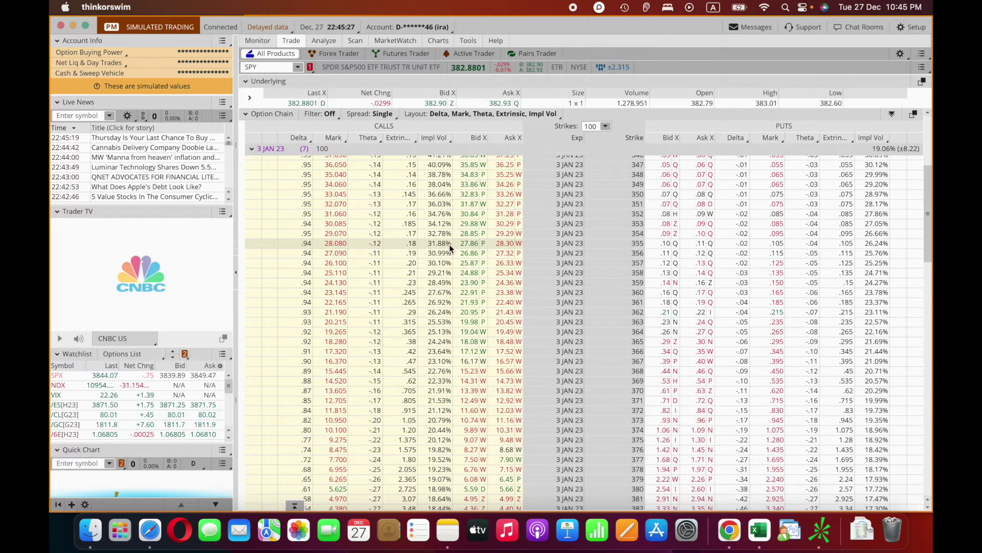
click(699, 349)
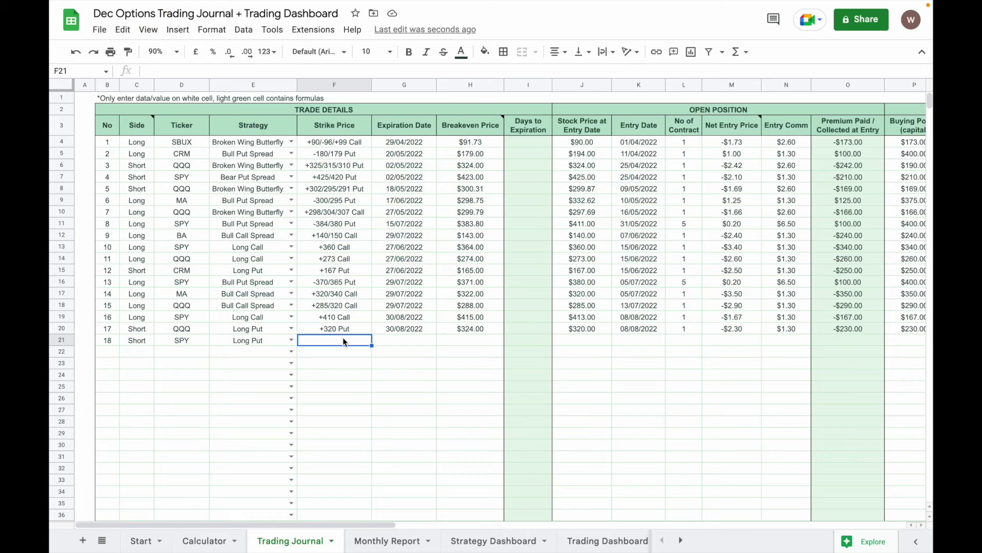
Step: Enter trade 18's strike price +382 Put, expiration date 3/1/23 and, based on the order confirmation opened in thinkorswim, breakeven price 378
text('+)
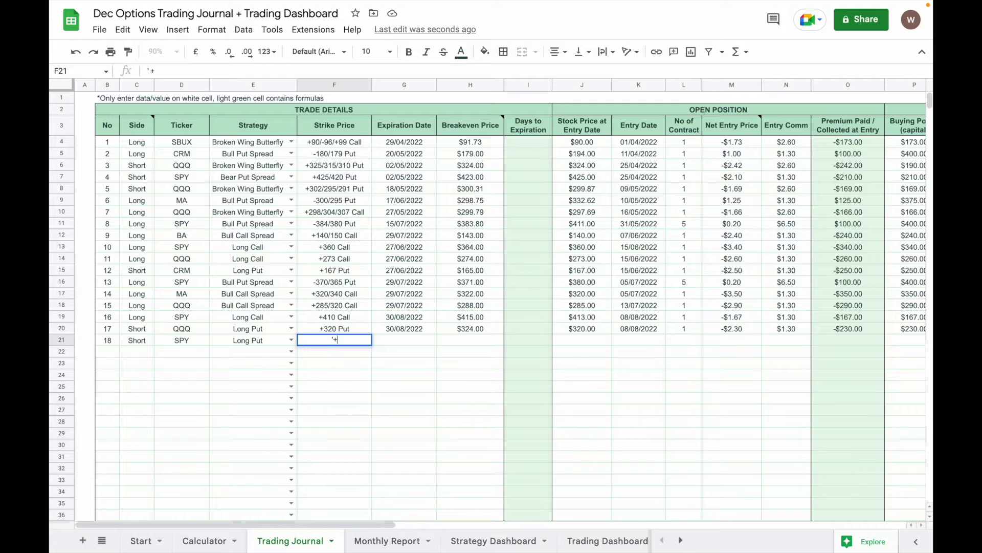
text(382 Put)
key(Tab)
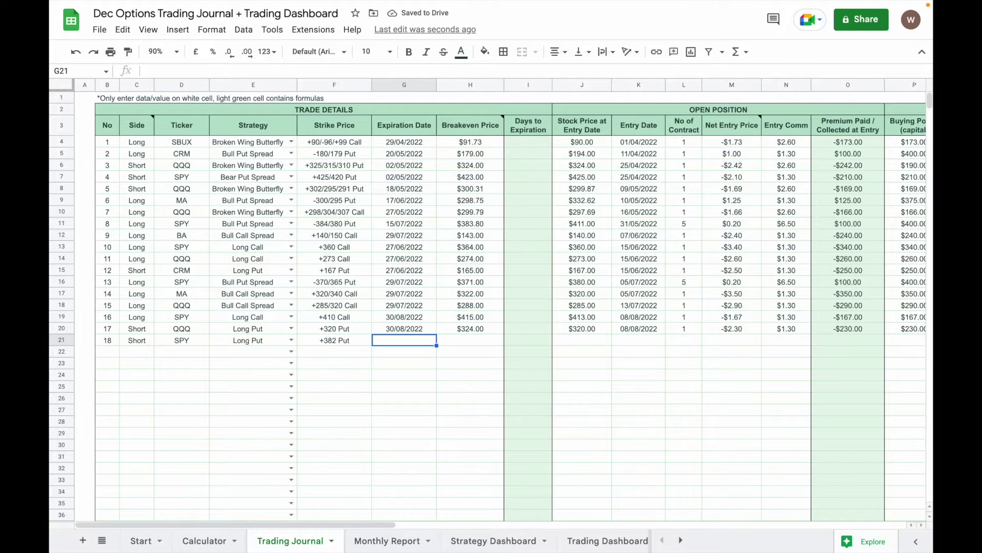
text(3/1/23)
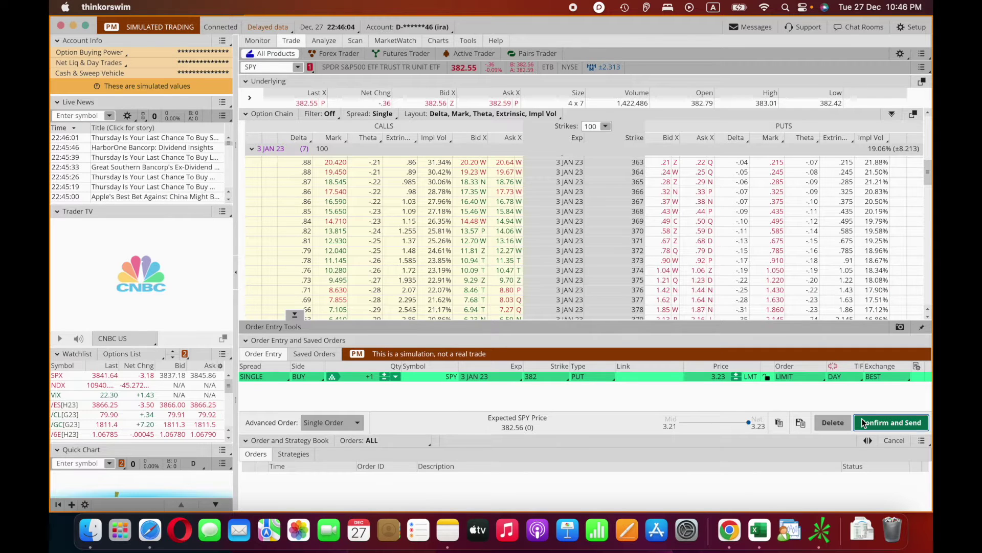
click(862, 420)
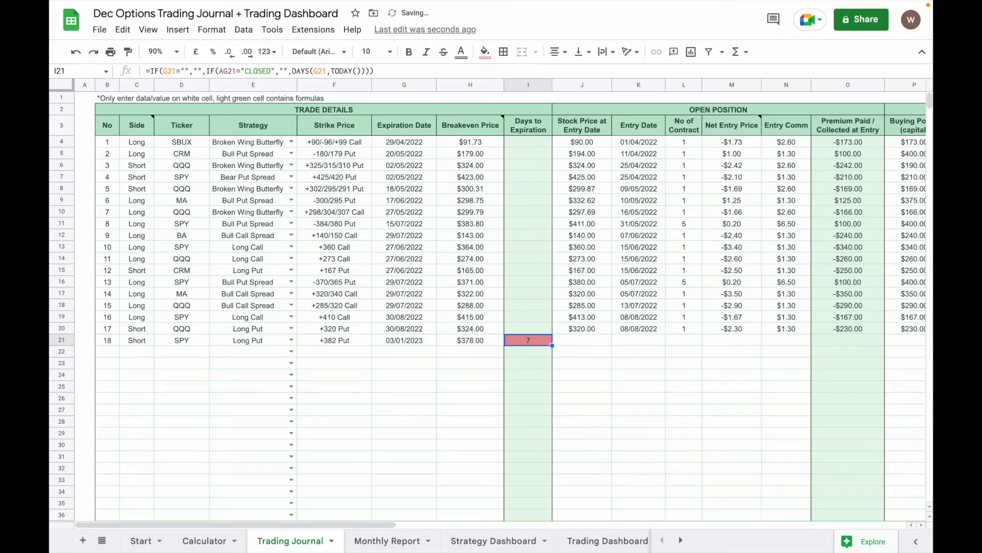
Step: Fill in trade 18's open position with stock price 382 from thinkorswim, entry date 27/12/2022 and 1 contract
click(580, 339)
key(ctrl+Right)
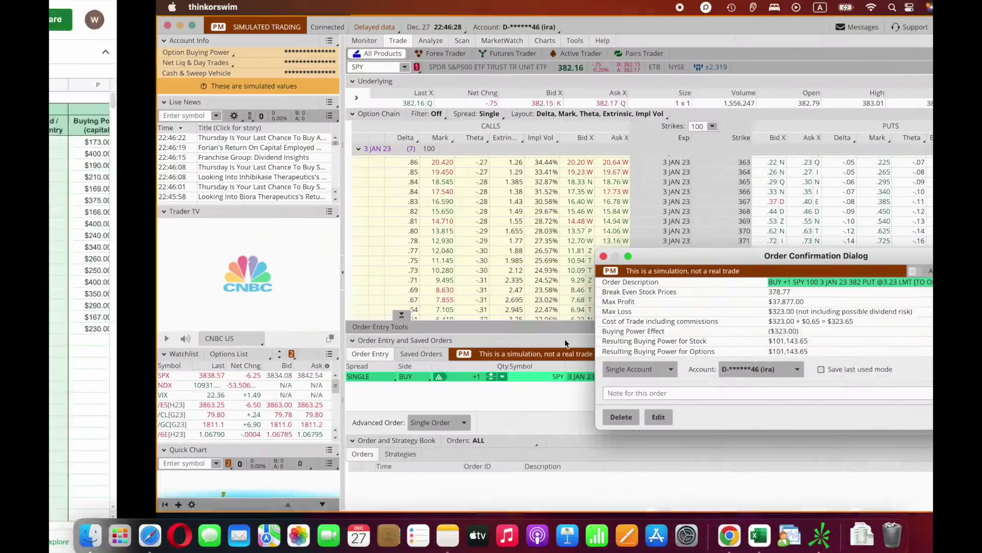
key(ctrl+Left)
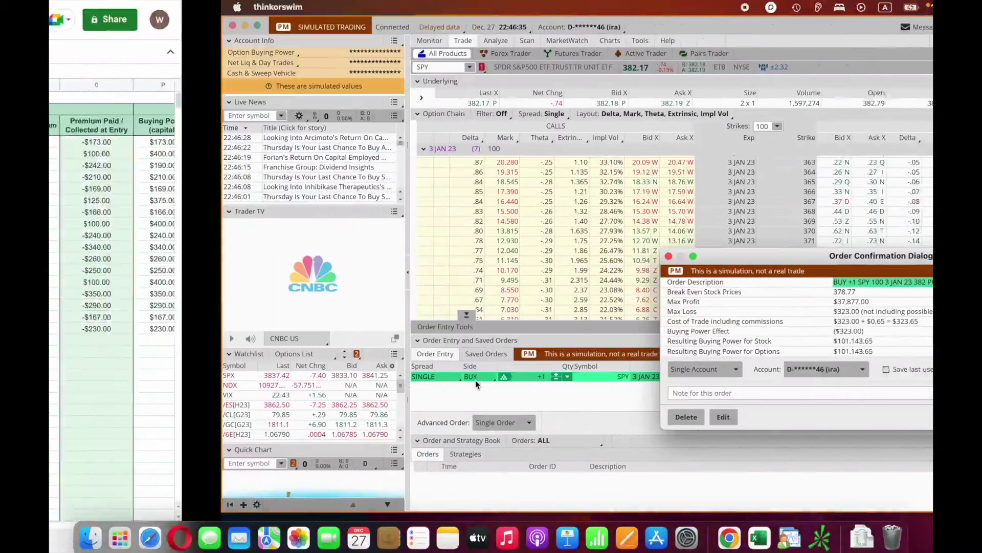
text(27/12/)
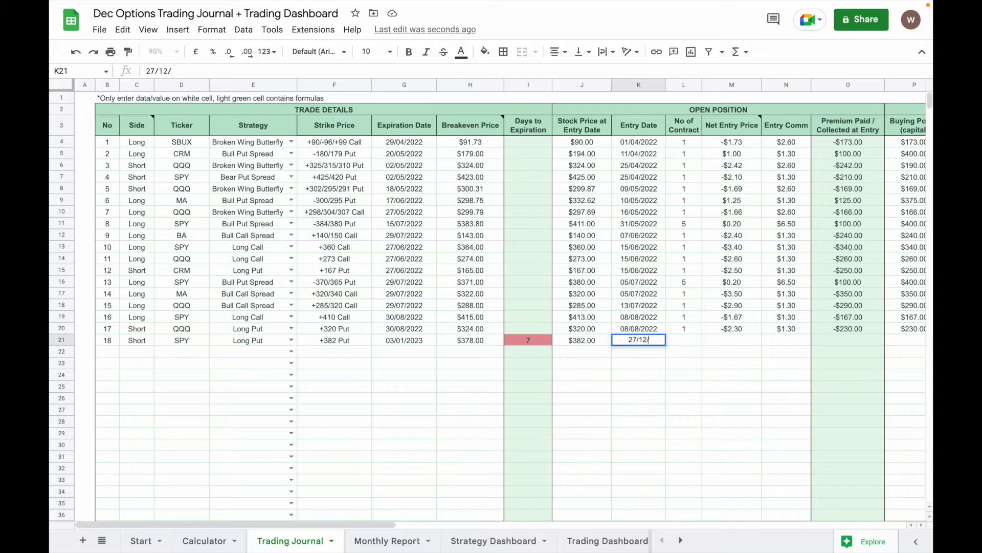
text(2022)
key(Tab)
text(1)
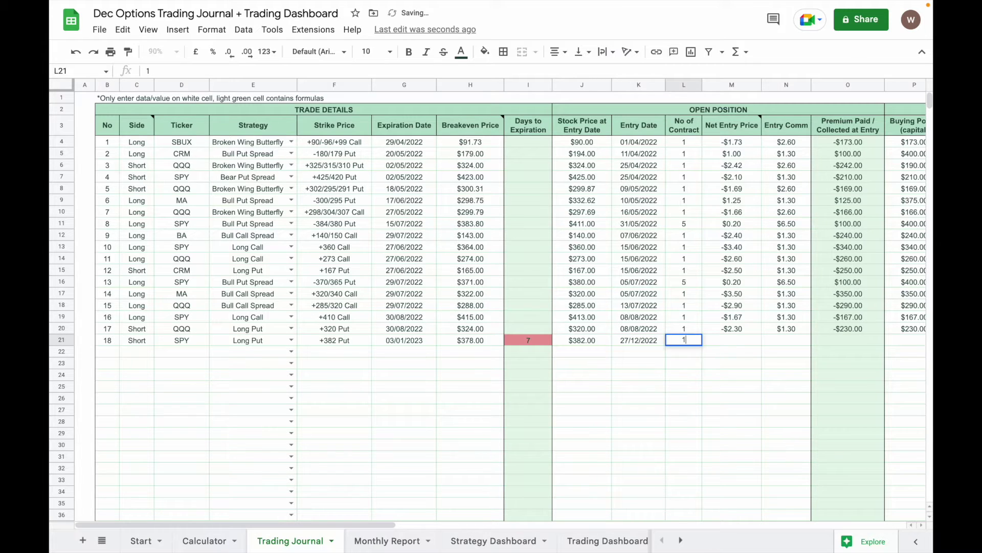
key(Tab)
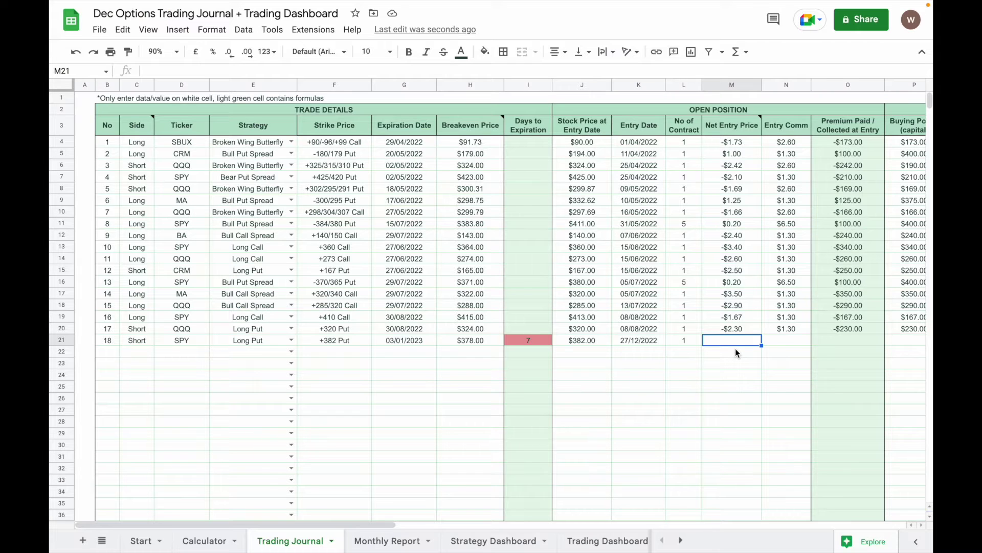
Step: Enter a net entry price of -3.46 and, from the thinkorswim order confirmation, an entry commission of .65 for trade 18
text(-3.46)
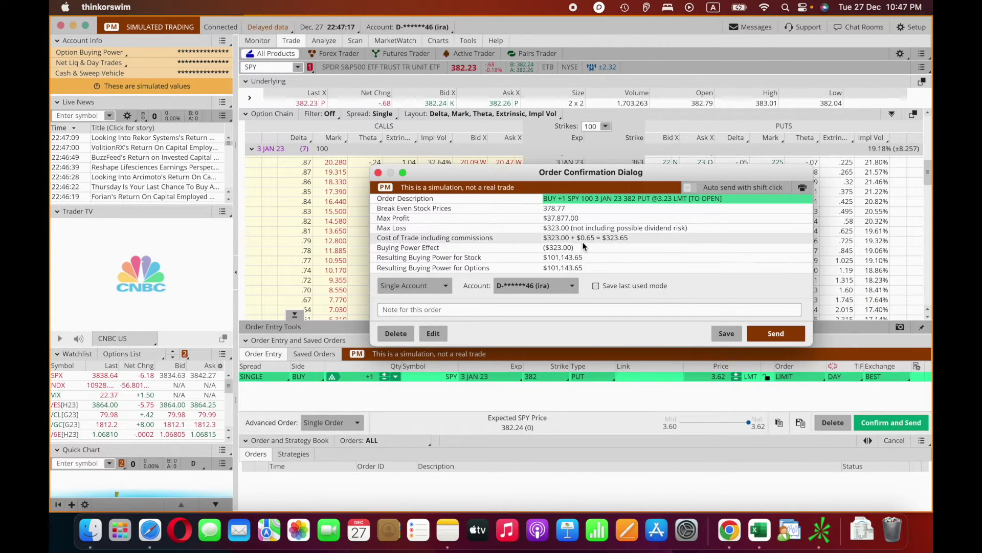
key(ctrl+Left)
text(.65)
key(Tab)
key(Tab)
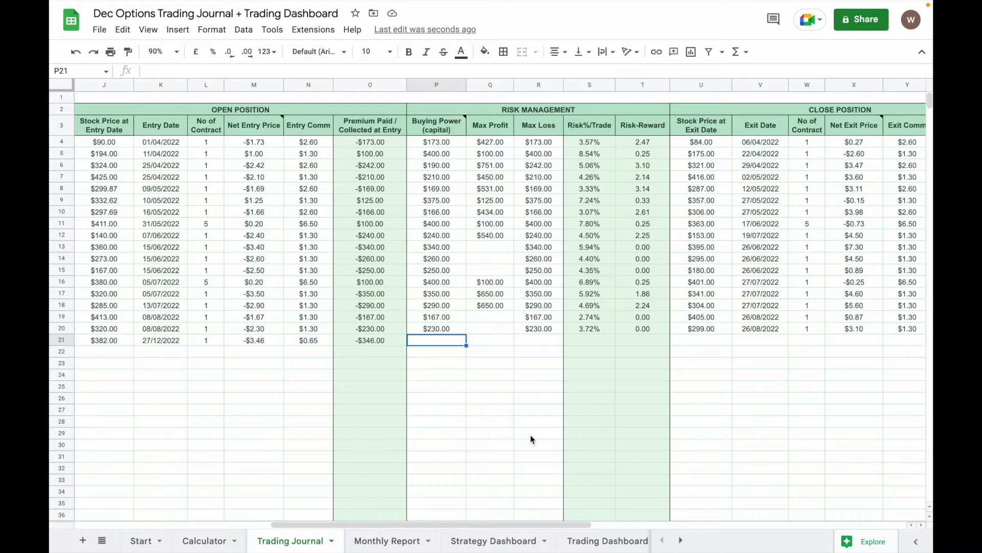
Step: Copy the order confirmation's risk figures into trade 18: buying power 323, max profit 37877 and max loss 323
key(ctrl+Right)
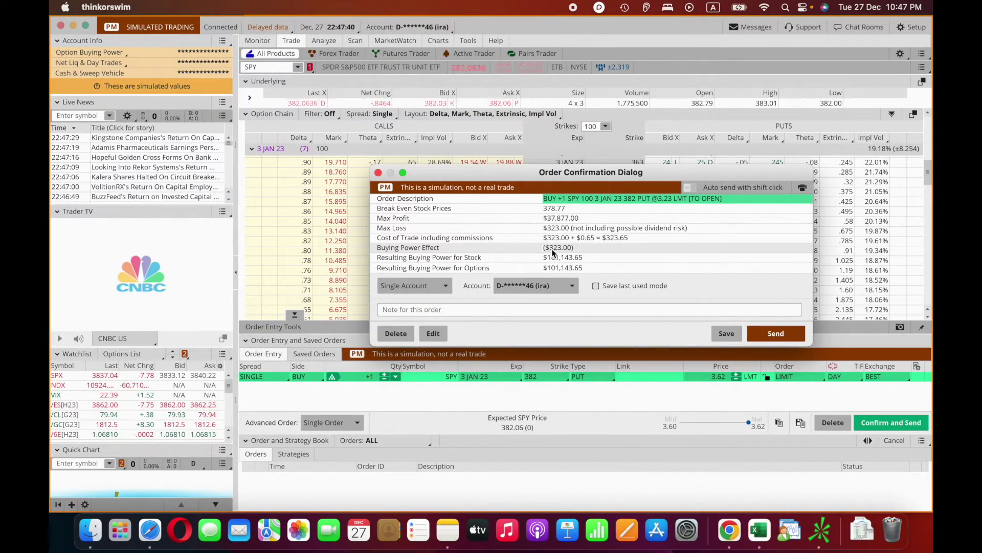
key(ctrl+Left)
key(ctrl+Right)
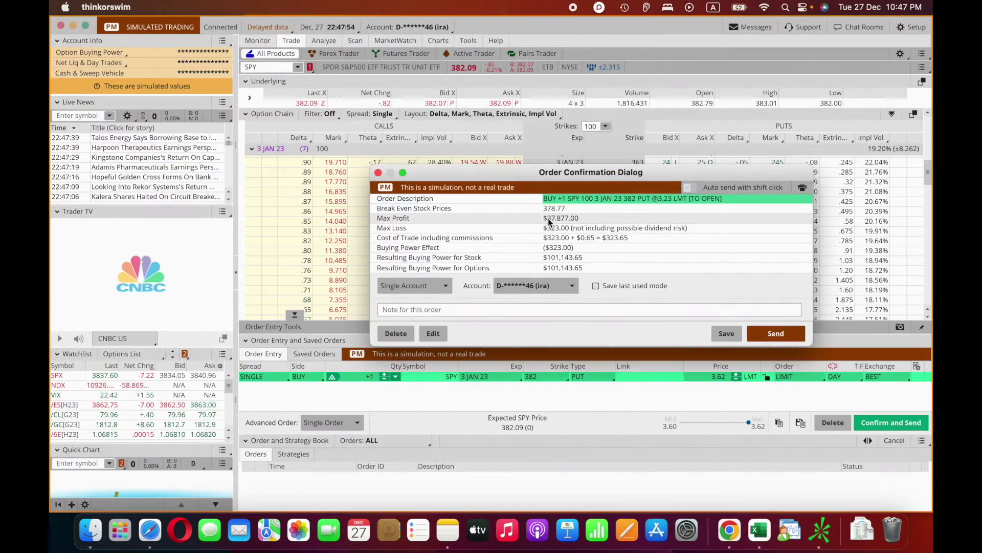
key(ctrl+Left)
text(37877)
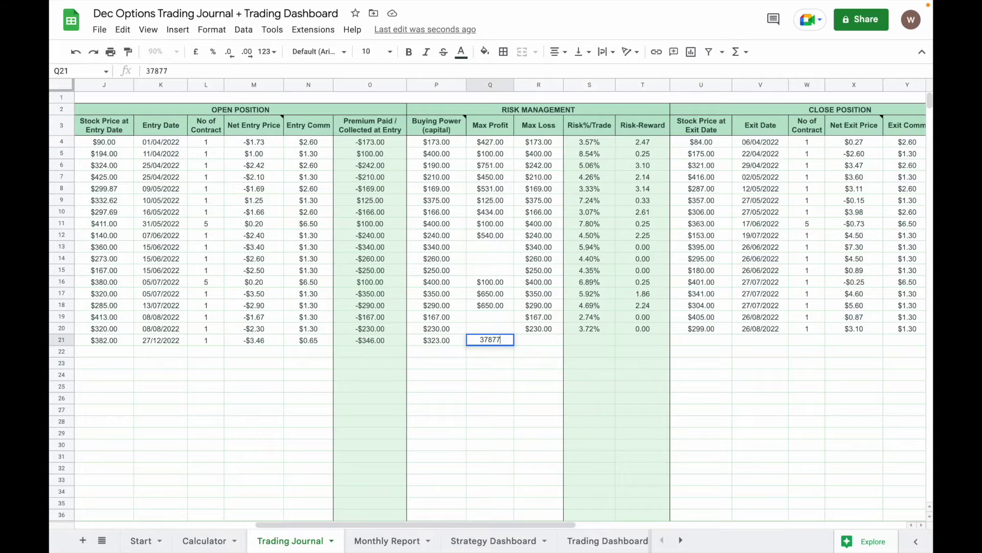
key(Tab)
key(ctrl+Right)
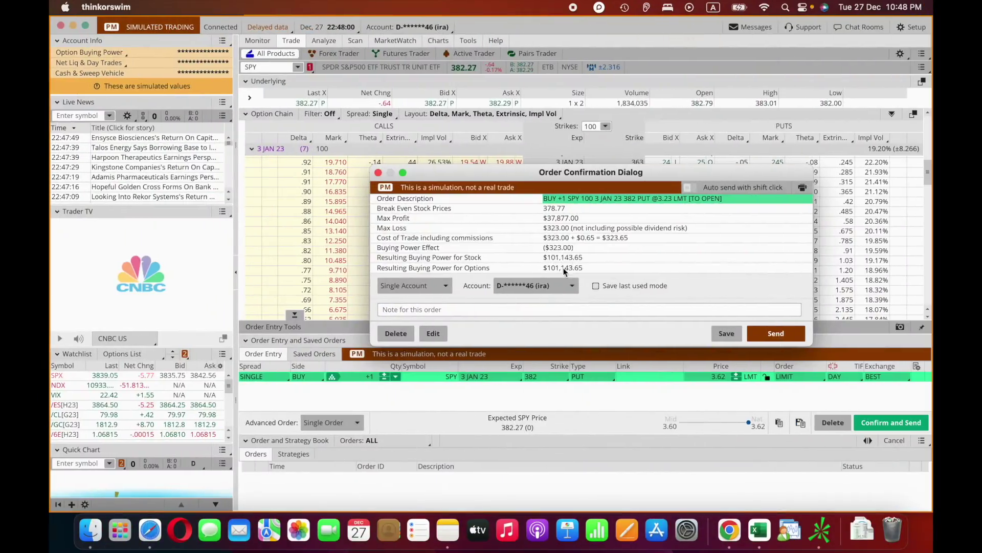
key(ctrl+Left)
text(323)
key(Tab)
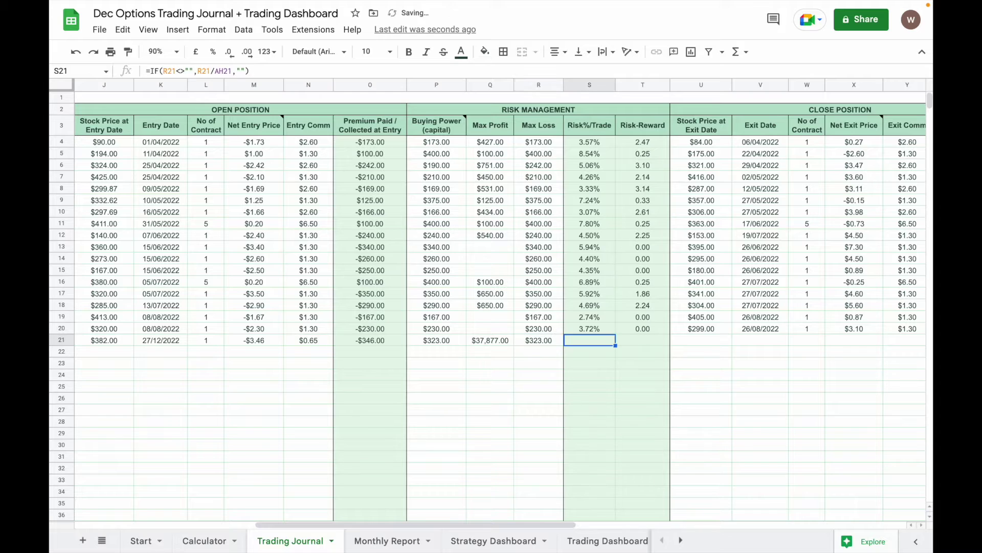
Step: Check trade 18's calculated risk percentage in the journal and send the SPY put order in thinkorswim
key(Left)
key(Left)
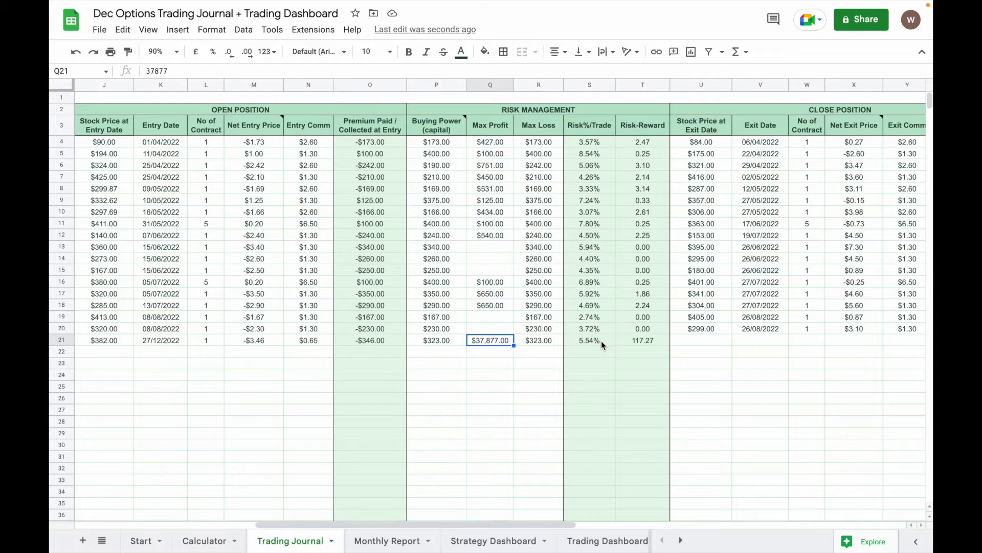
click(601, 340)
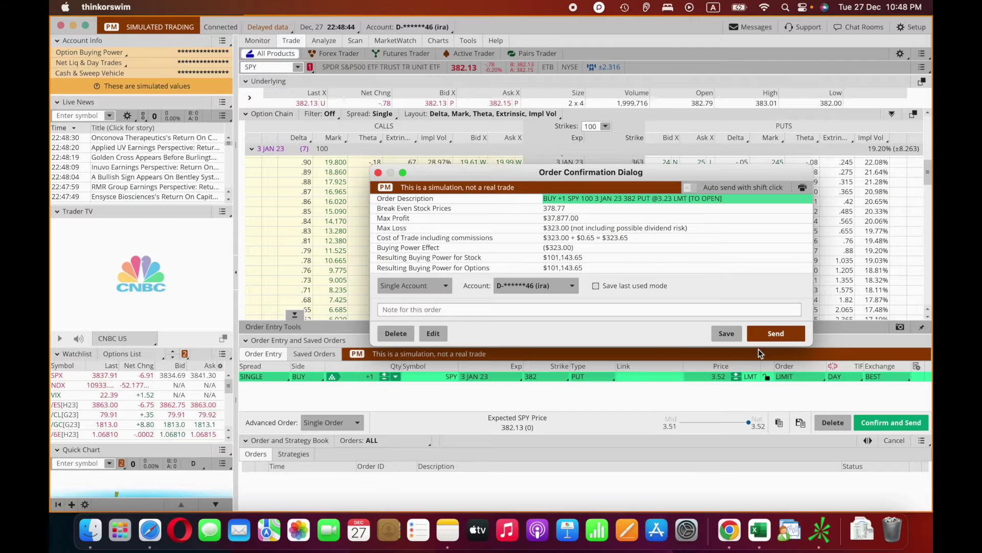
click(784, 333)
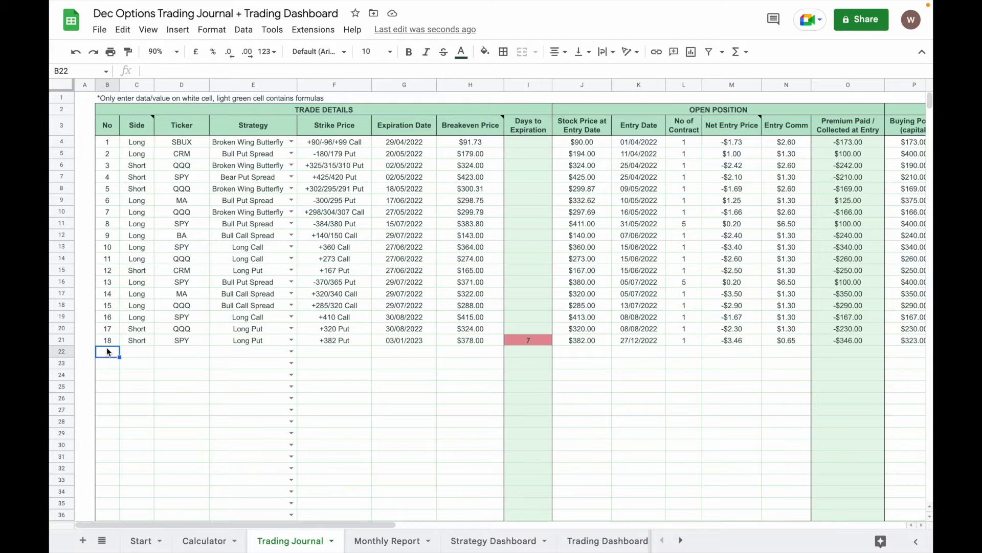
Step: Start trade 19 in the journal with side Short, ticker SPY and the Bear Call Spread strategy
text(19)
key(Tab)
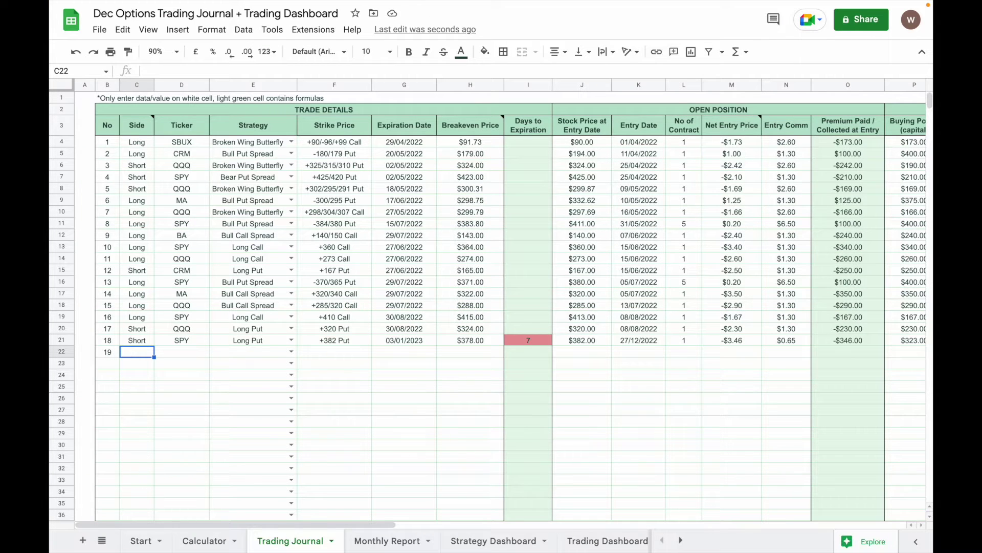
text(Short)
key(Tab)
text(SPY)
key(Tab)
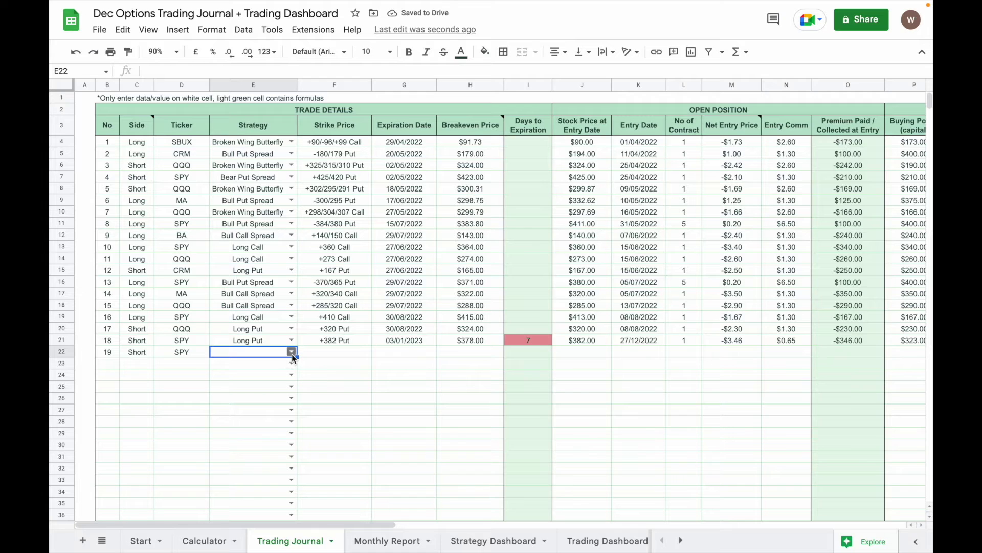
click(292, 352)
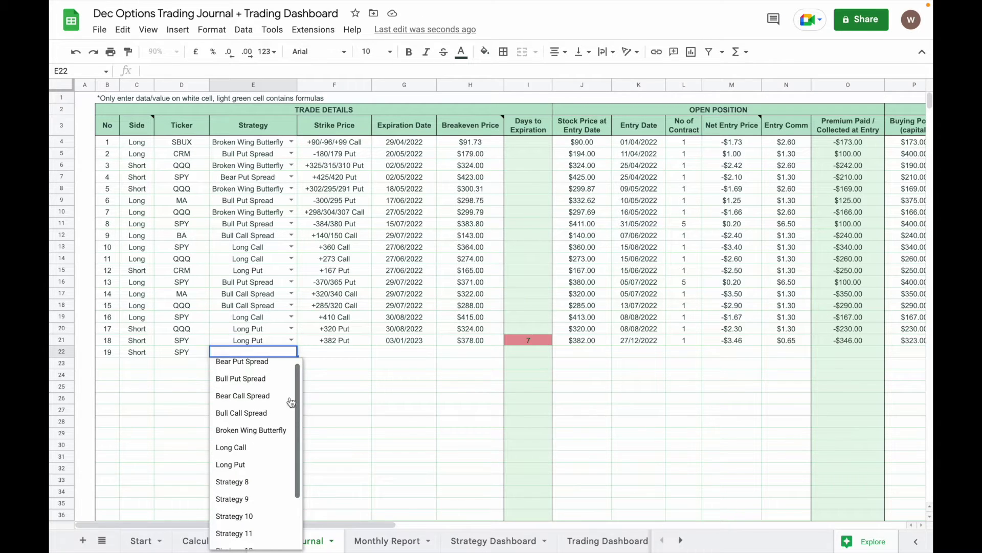
Step: Switch to thinkorswim and build a 20 JAN 23 SPY vertical order that sells the 397 call and buys the 398 call
key(ctrl+Right)
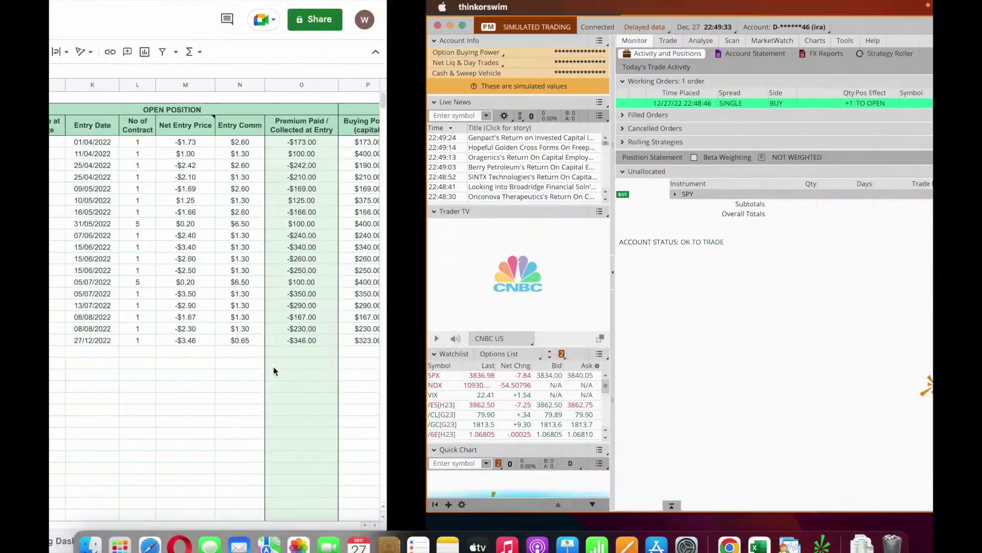
click(293, 41)
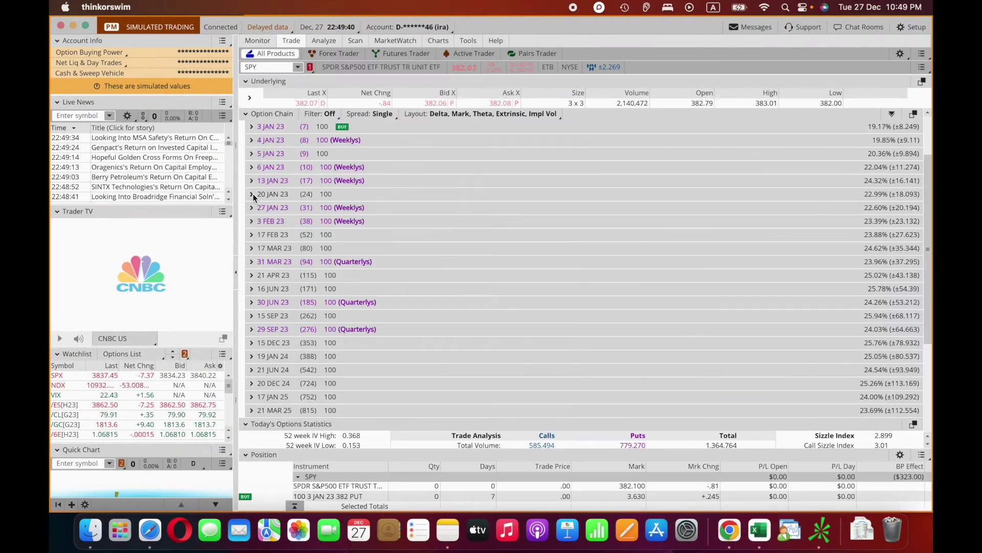
click(253, 193)
scroll(612, 284, down, 10)
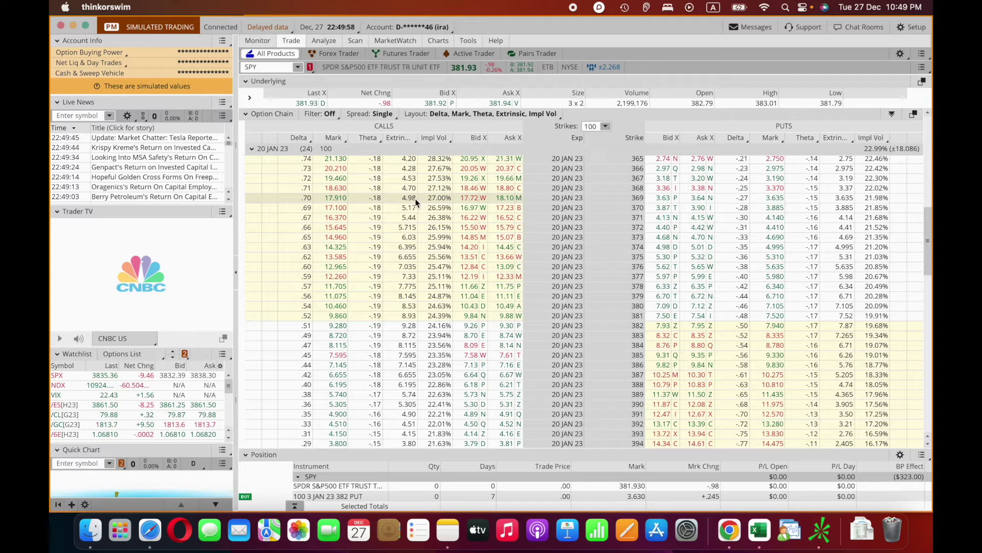
scroll(463, 215, down, 8)
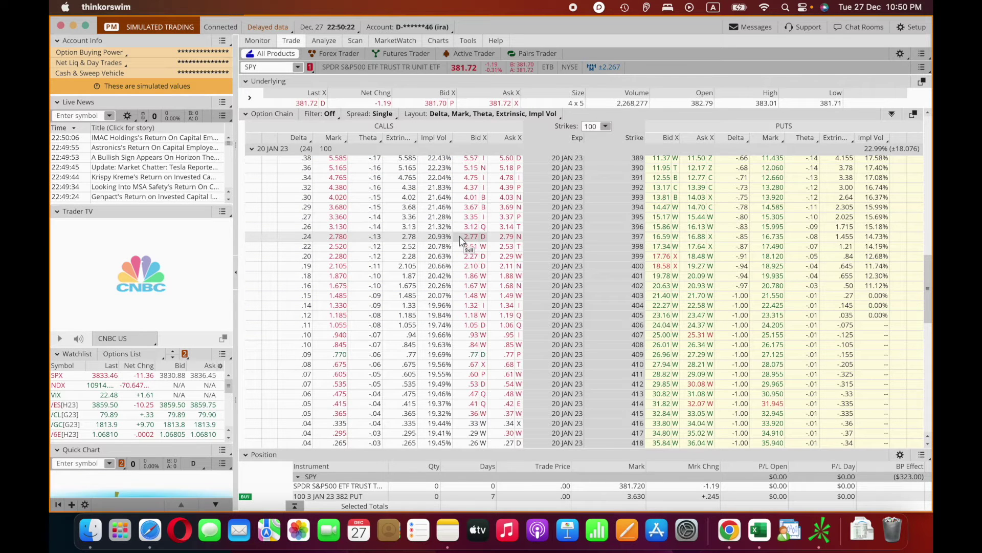
click(459, 235)
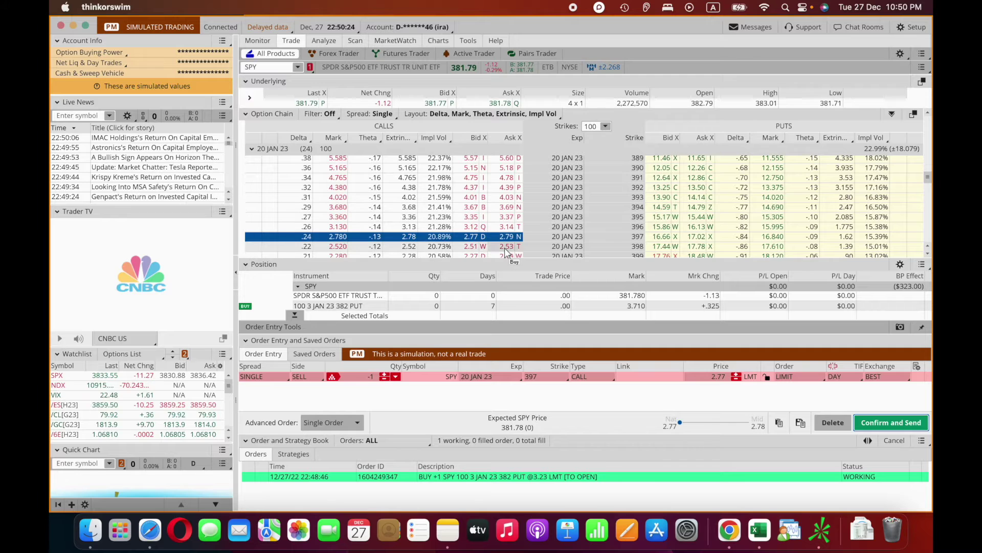
click(505, 246)
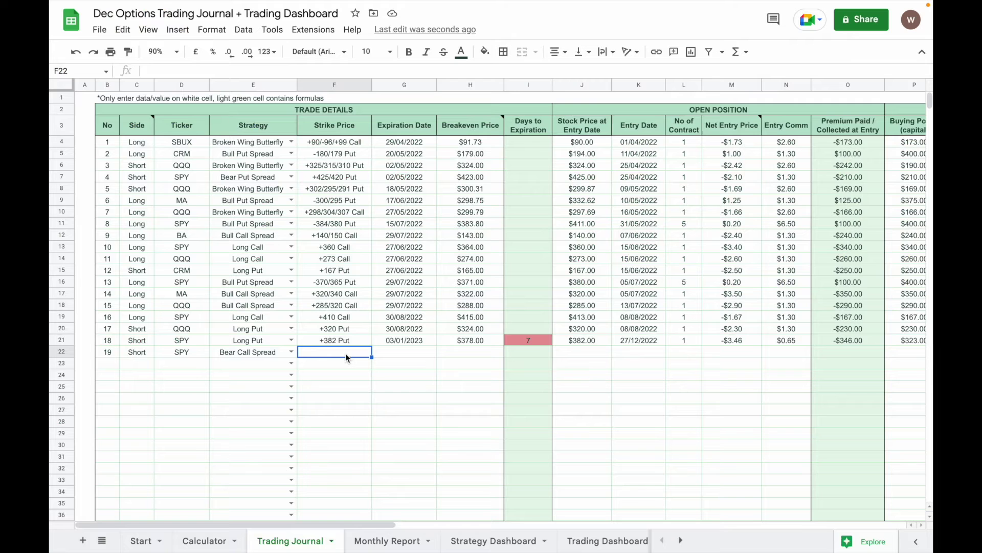
Step: Enter the strikes -397/+398 Call and the expiration date 20/1/2023 for trade 19 in the journal
text('-397)
text(/+398 Call)
key(Tab)
text(20/1/2023)
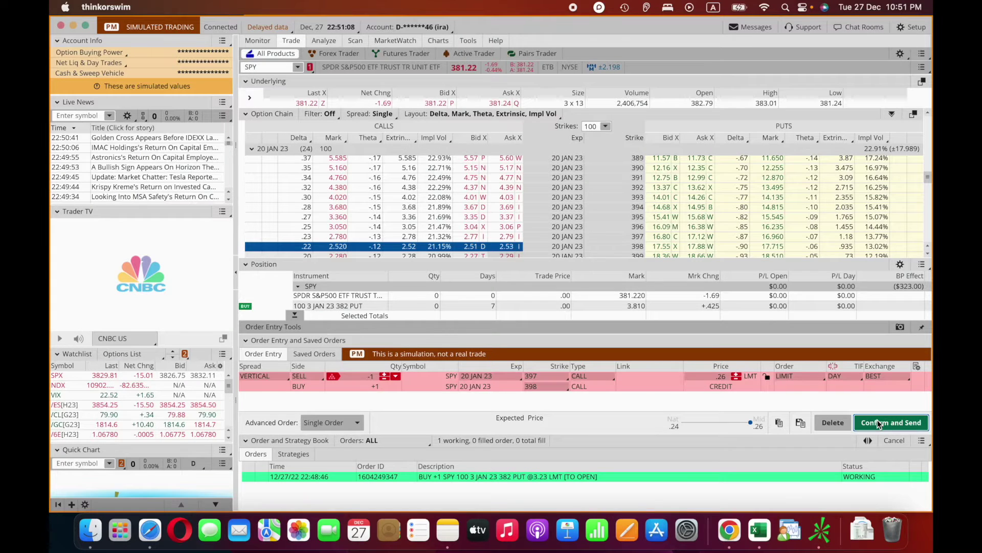
Step: Bring up the order confirmation for the SPY vertical and enter its breakeven price 397.26 in trade 19's row
click(890, 421)
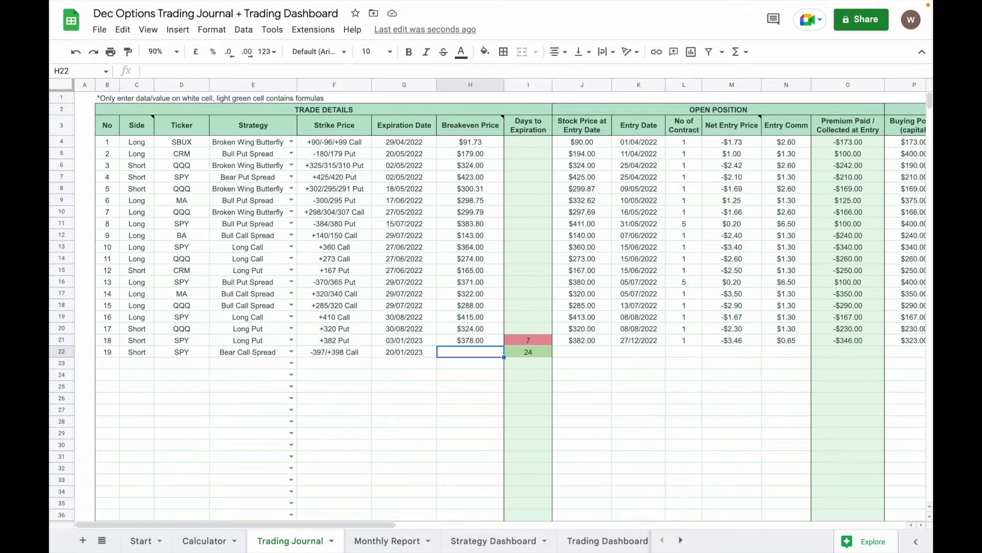
text(397)
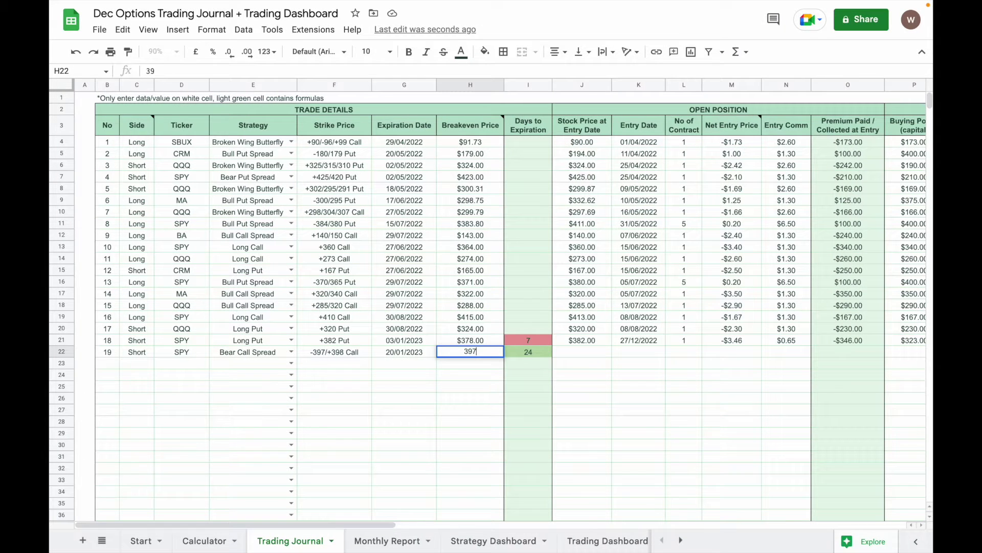
text(.26)
key(Tab)
key(Tab)
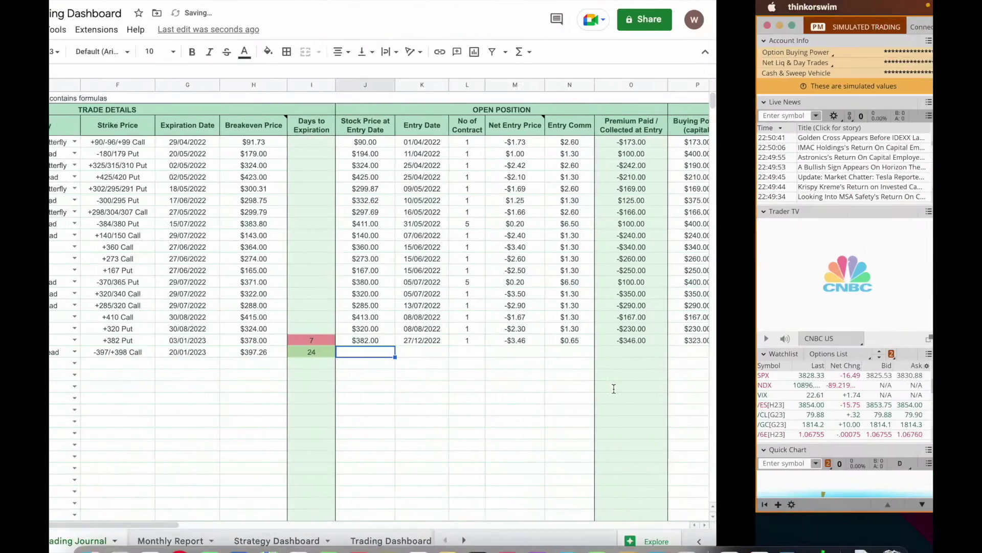
Step: Fill in trade 19's open position with stock price 381, entry date 27/12/2022 and 1 contract
text(381)
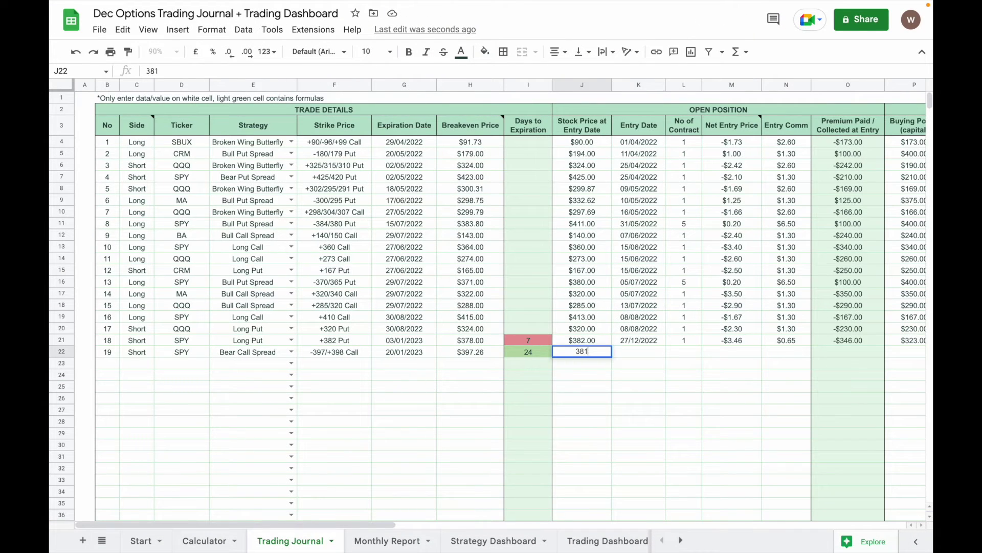
key(Tab)
text(27)
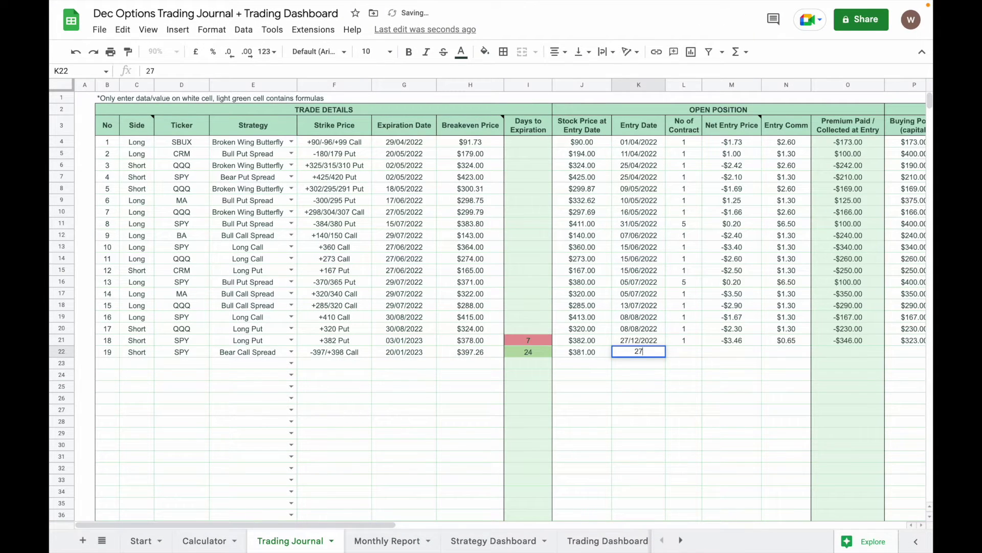
text(/12/2022)
key(Tab)
text(1)
key(Tab)
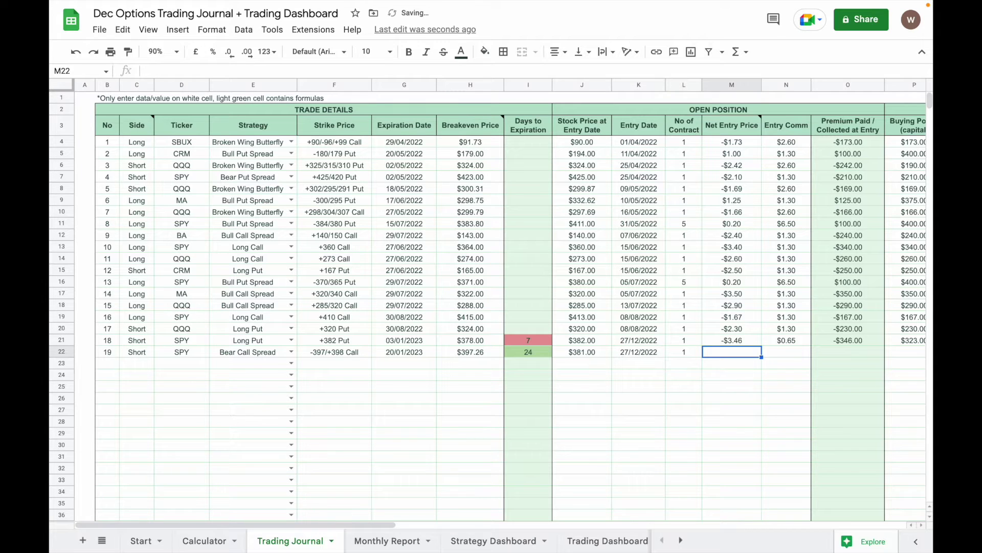
Step: Take the net entry price 0.26 and entry commission 1.3 from the thinkorswim order confirmation into trade 19
key(super+Tab)
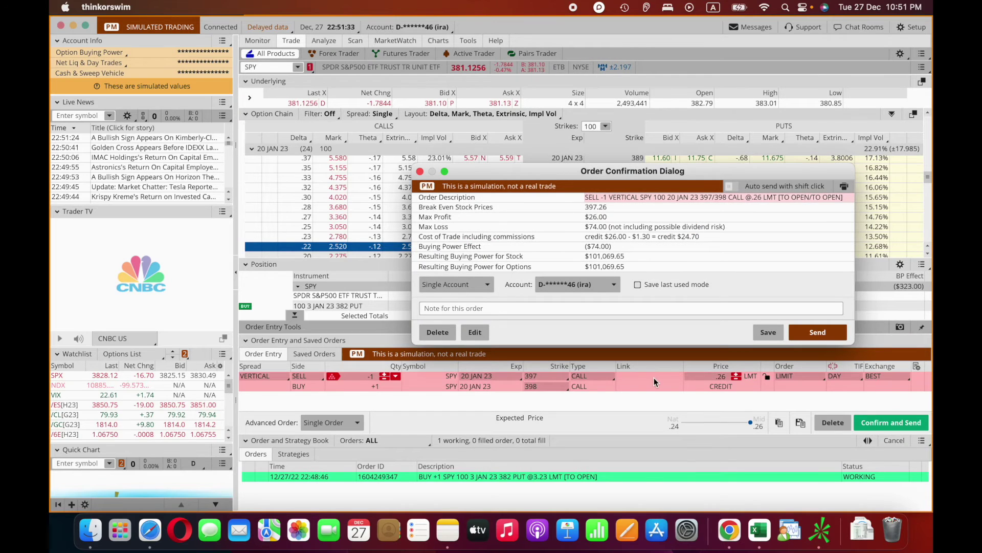
key(super+Tab)
text(0.26)
key(Tab)
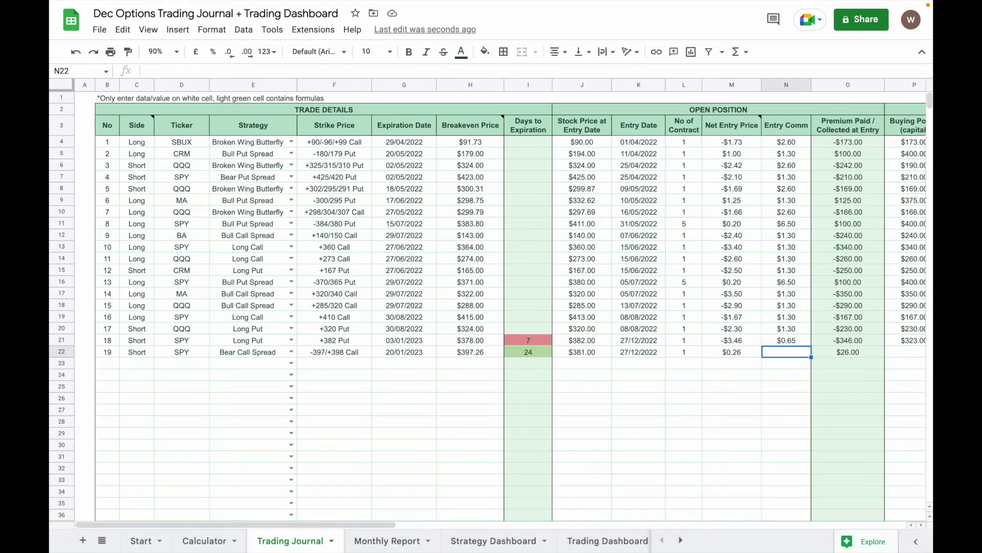
text(1.3)
key(Tab)
key(Tab)
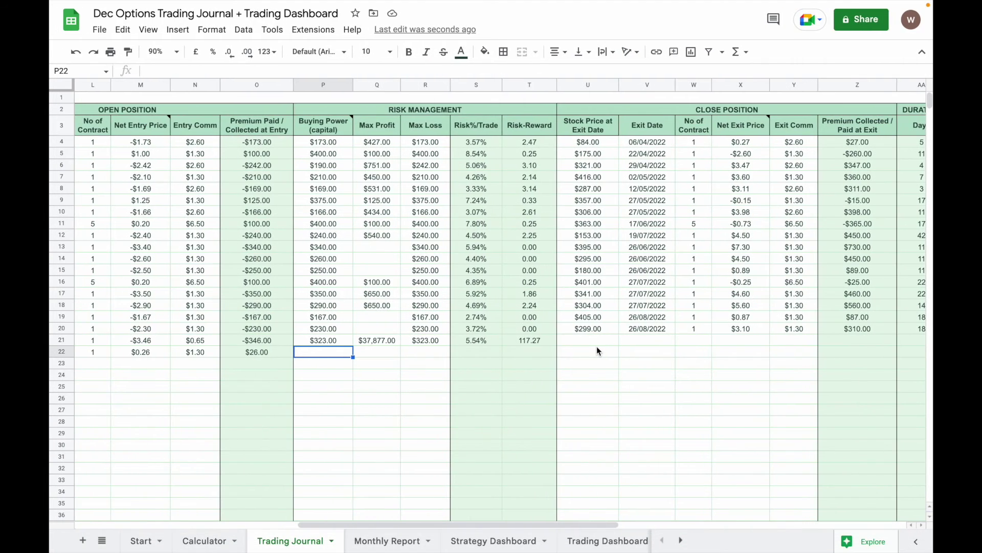
Step: Enter trade 19's risk figures: buying power 74, max profit 26 and max loss 74
text(74)
key(Tab)
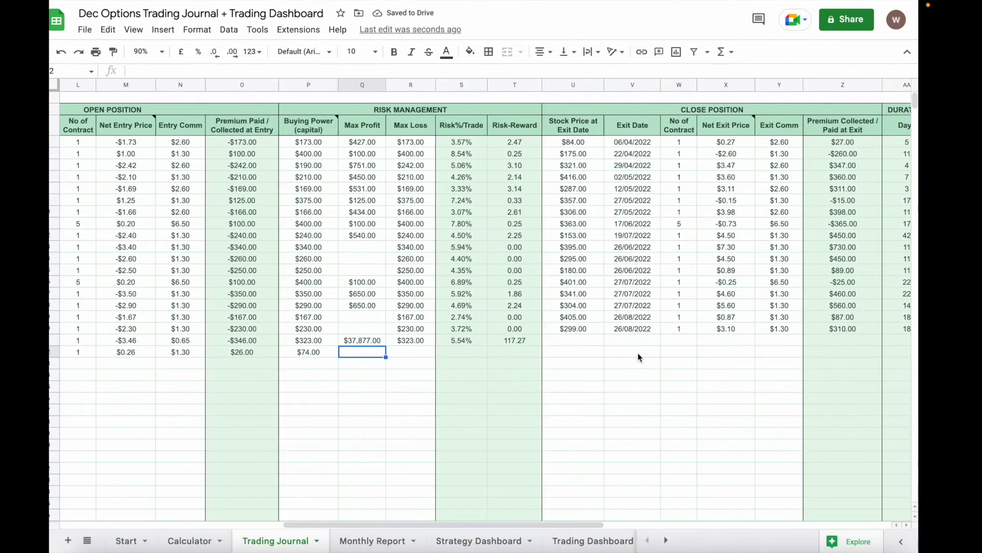
text(26)
key(Tab)
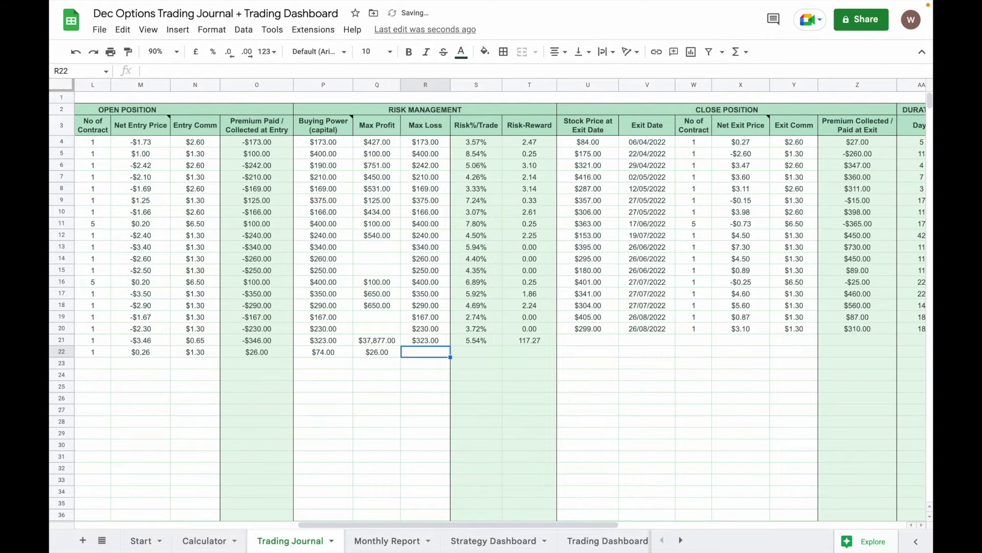
text(74)
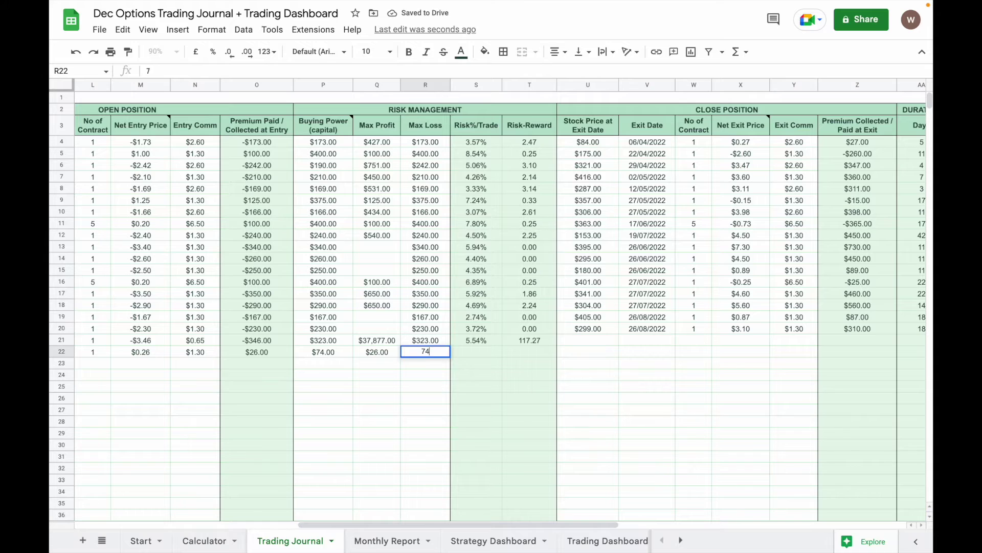
key(Tab)
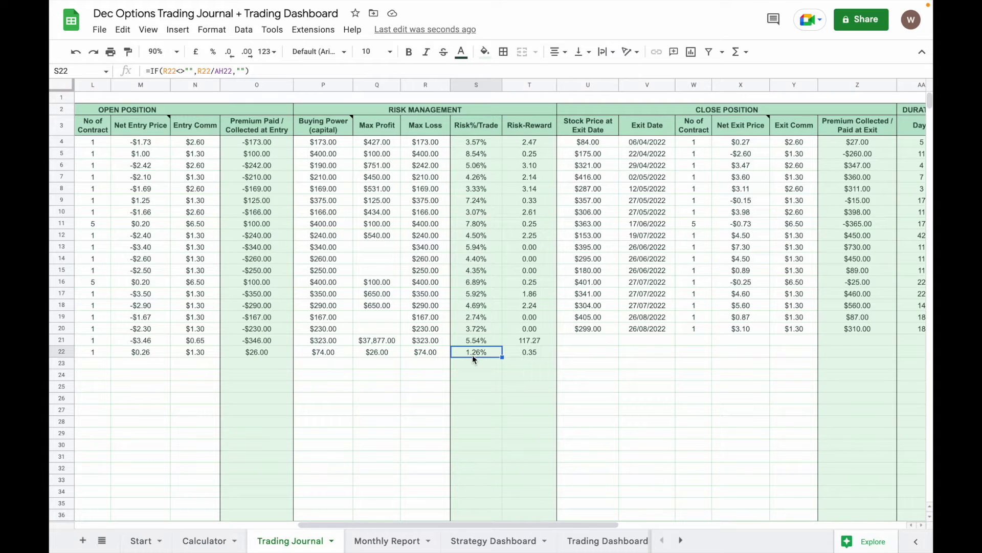
Step: Begin closing trade 18 in the journal with exit stock price 370, exit date 03/01/2023 and 1 contract
click(588, 342)
drag(549, 523, 639, 523)
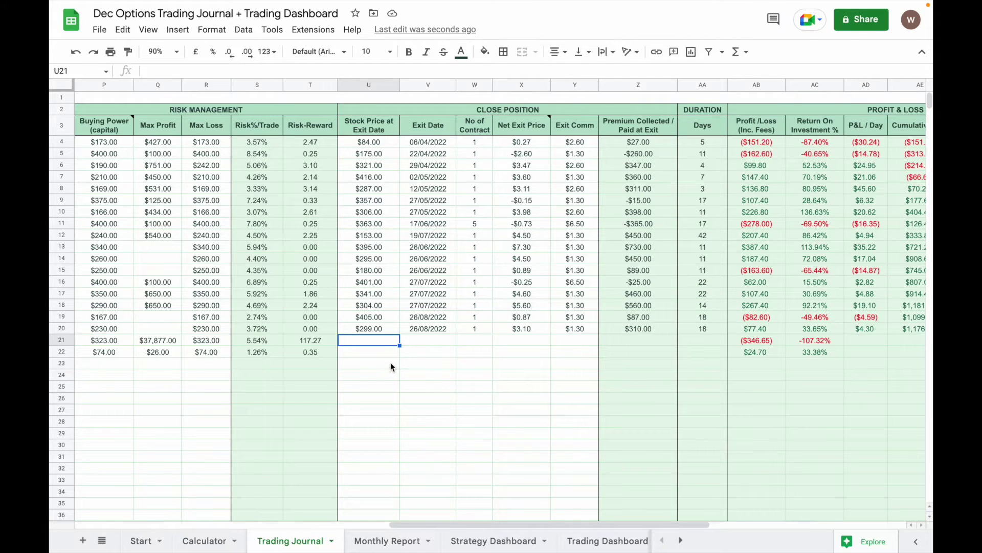
drag(568, 523, 333, 524)
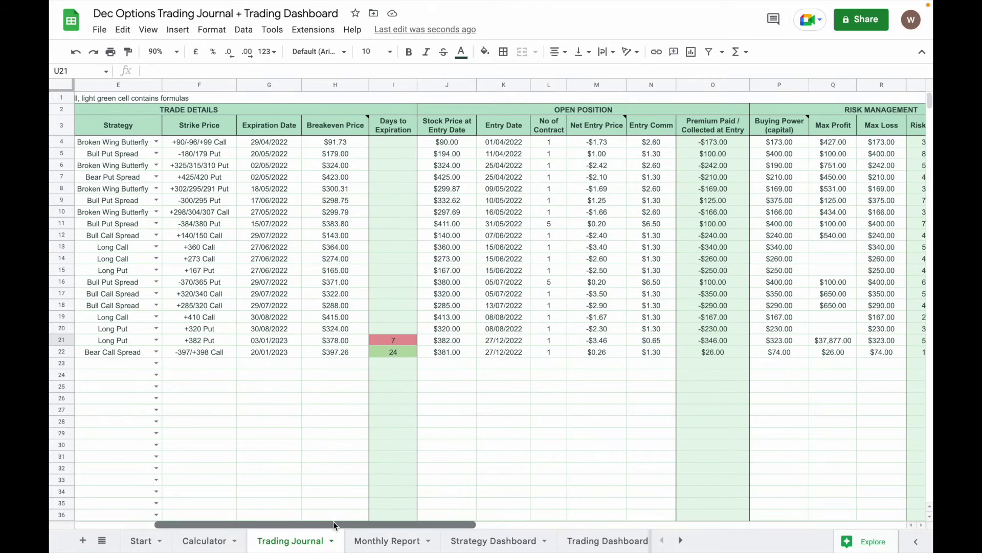
drag(333, 524, 463, 524)
text(370)
key(Tab)
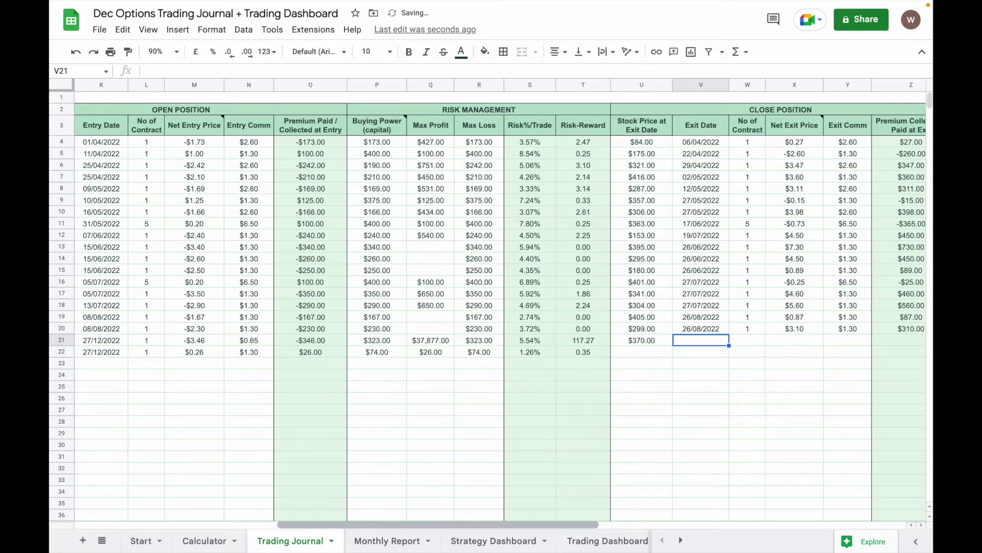
text(03/01/2023)
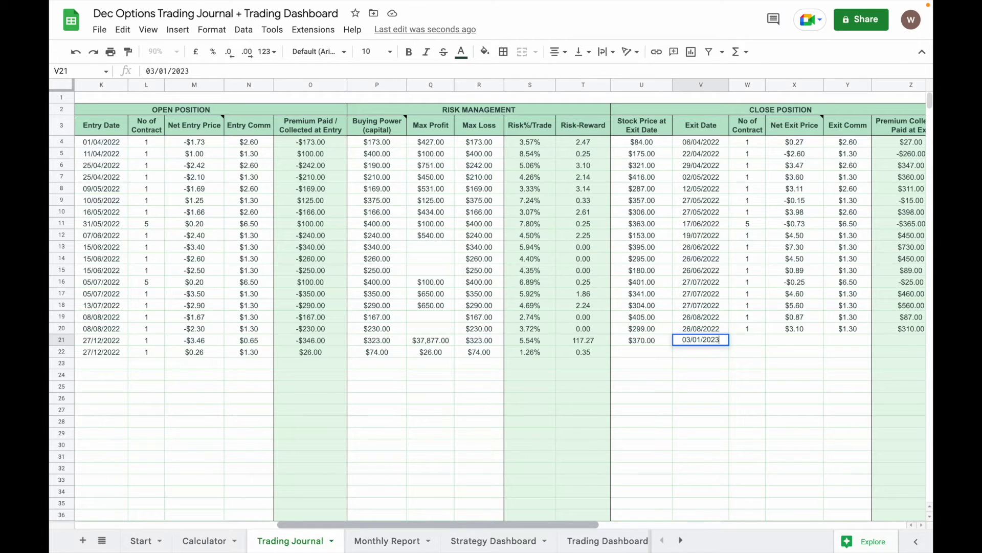
key(Tab)
text(1)
key(Tab)
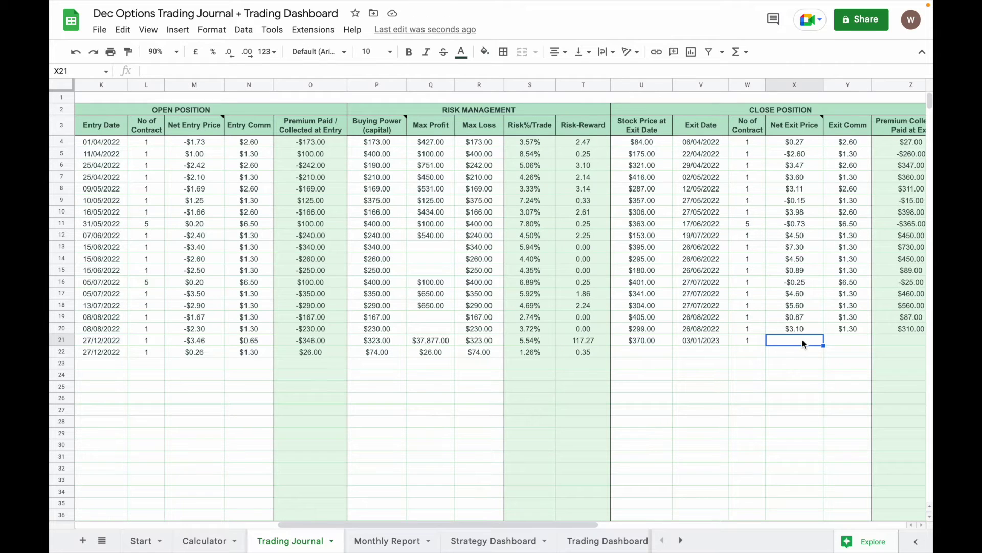
Step: Enter trade 18's net exit price 3.5 and exit commission 0.65, and review its profit, status and account details
text(3.5)
key(Tab)
key(Tab)
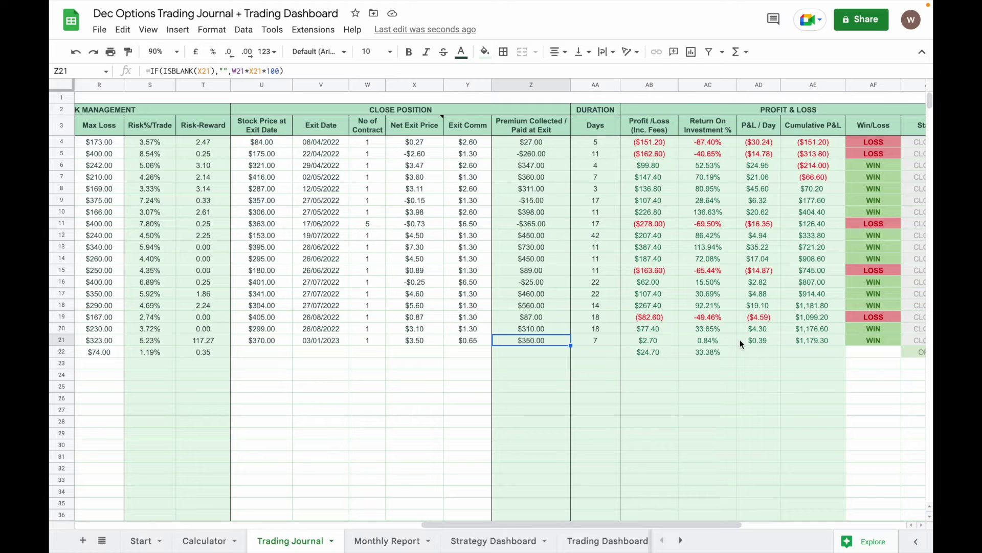
scroll(640, 466, right, 4)
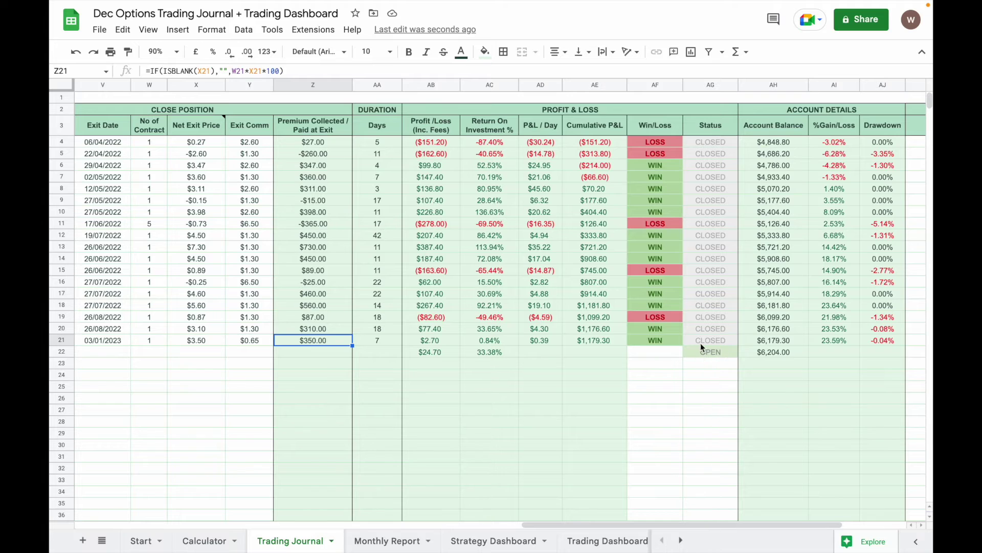
drag(688, 525, 336, 525)
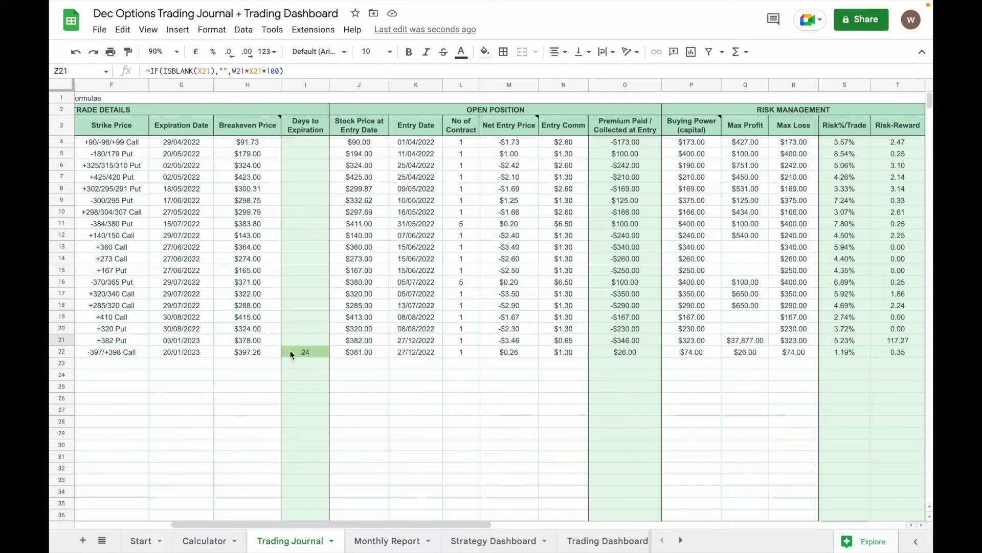
Step: Set the Monthly Report to April 2022 and review its charts and trade table
click(388, 540)
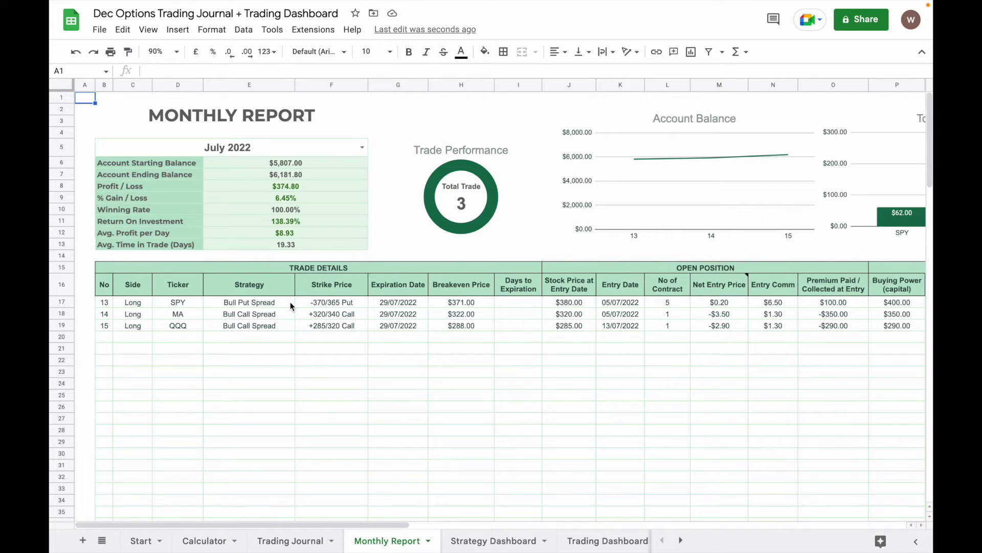
click(362, 148)
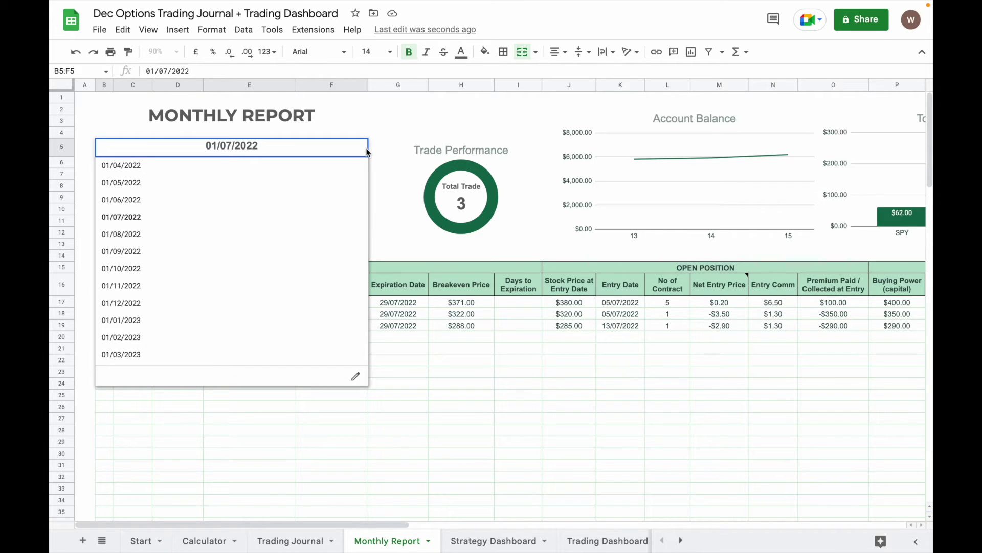
click(288, 170)
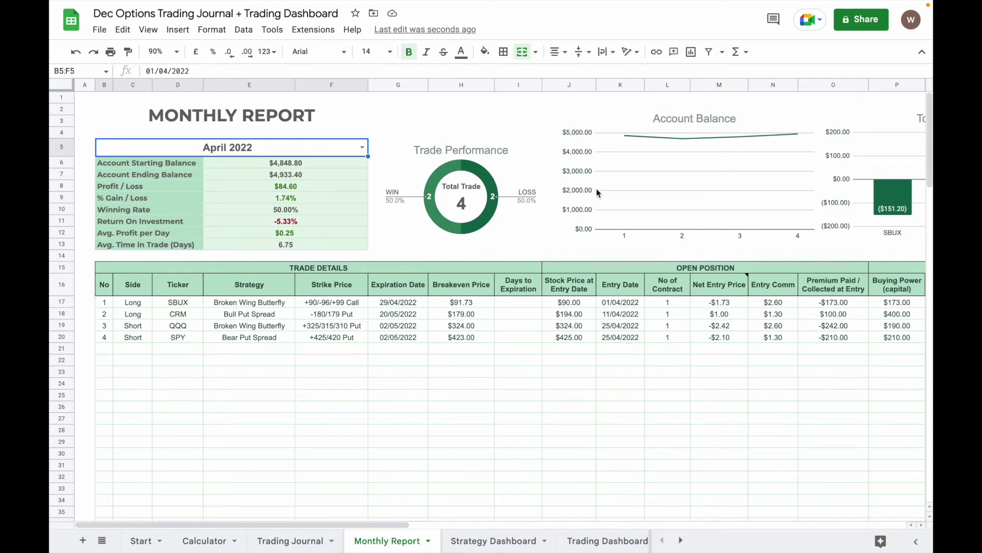
drag(399, 525, 580, 510)
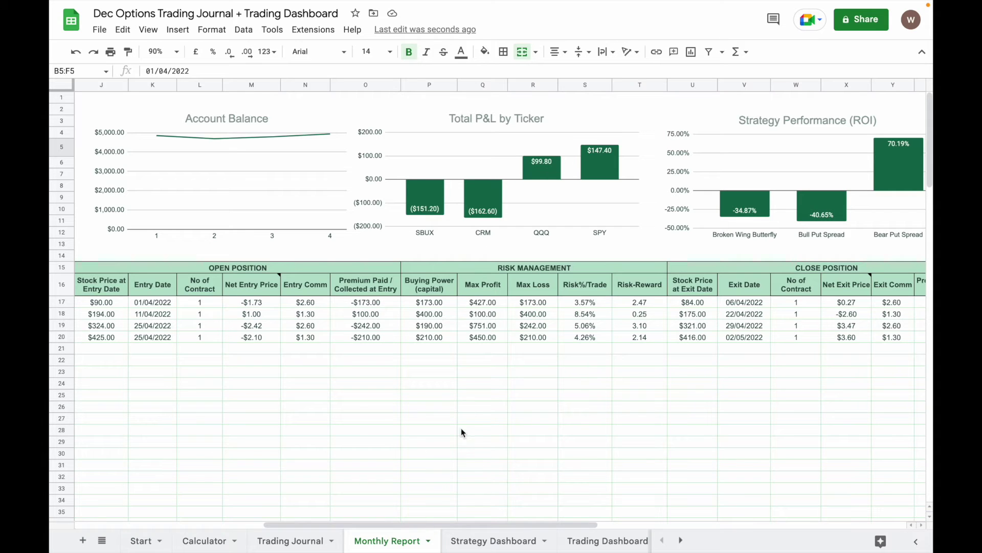
Step: Review the rest of the April 2022 Monthly Report, including its strategy performance, cumulative P&L and drawdown charts and trade table
drag(428, 524, 583, 525)
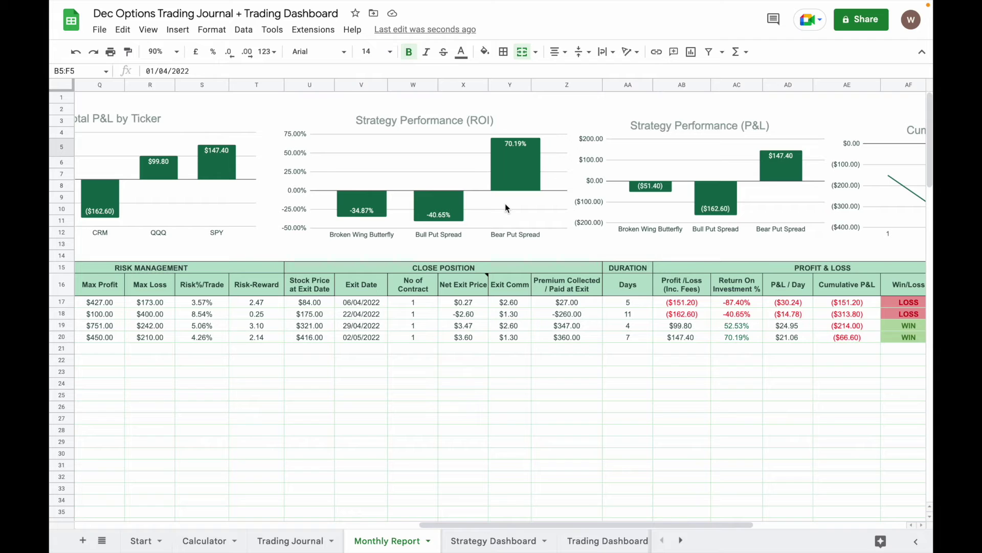
scroll(505, 206, right, 4)
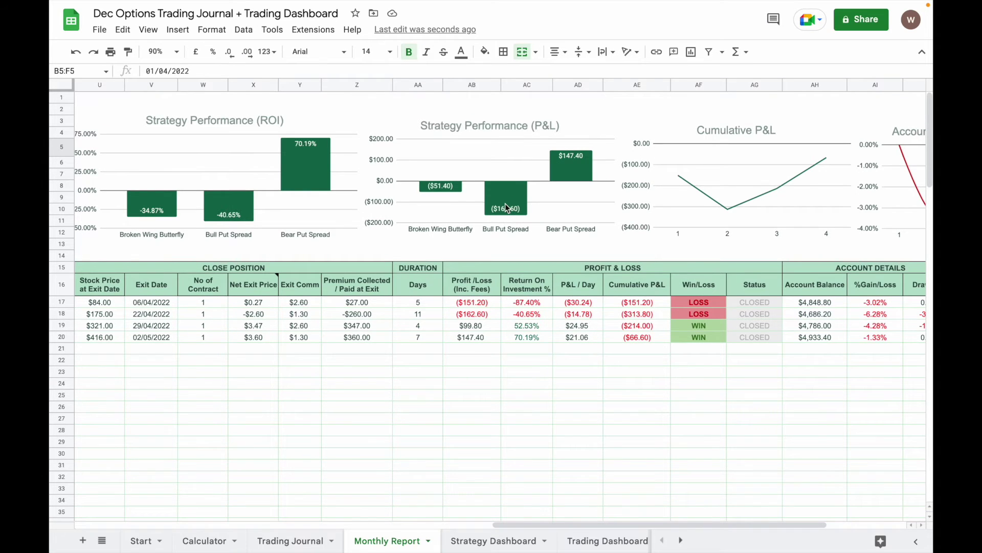
scroll(506, 206, right, 4)
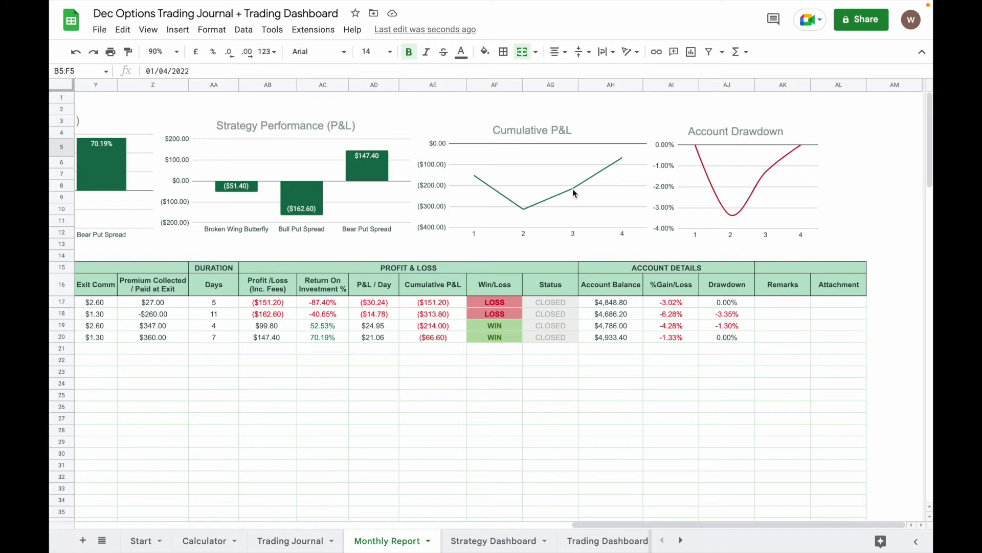
scroll(558, 278, left, 9)
scroll(559, 283, left, 15)
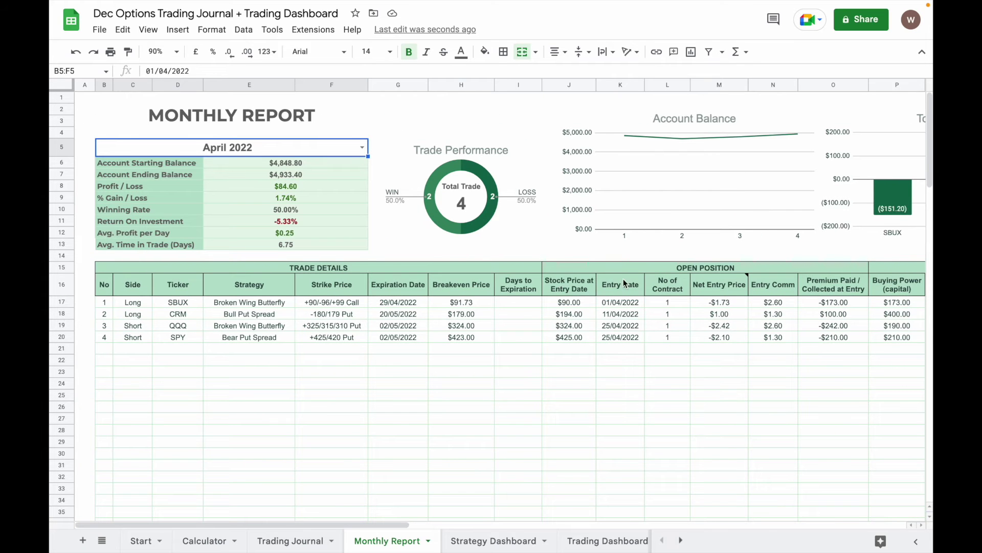
Step: Compare strategies on the Strategy Dashboard by setting the report to Long Call, Long Put and finally Bull Put Spread
click(494, 540)
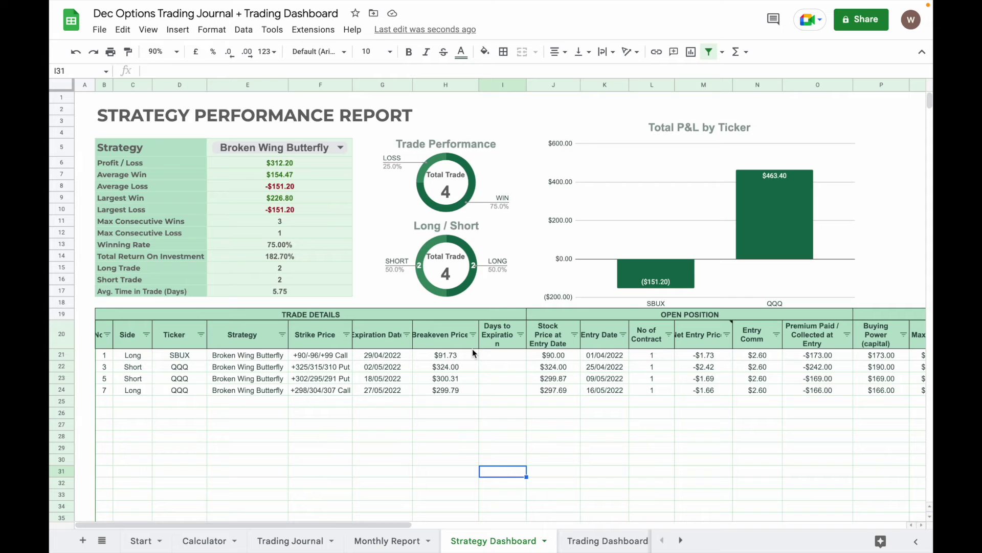
click(345, 149)
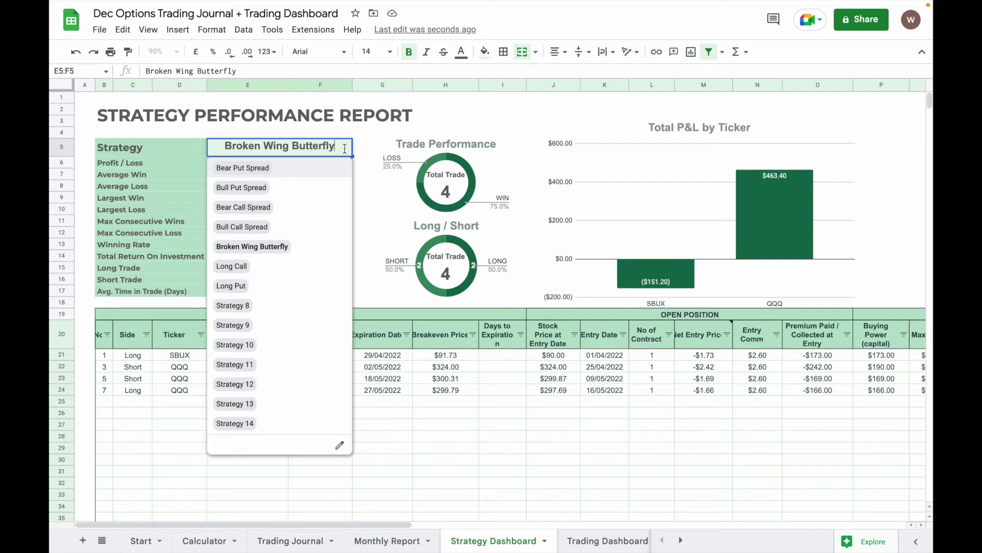
click(250, 266)
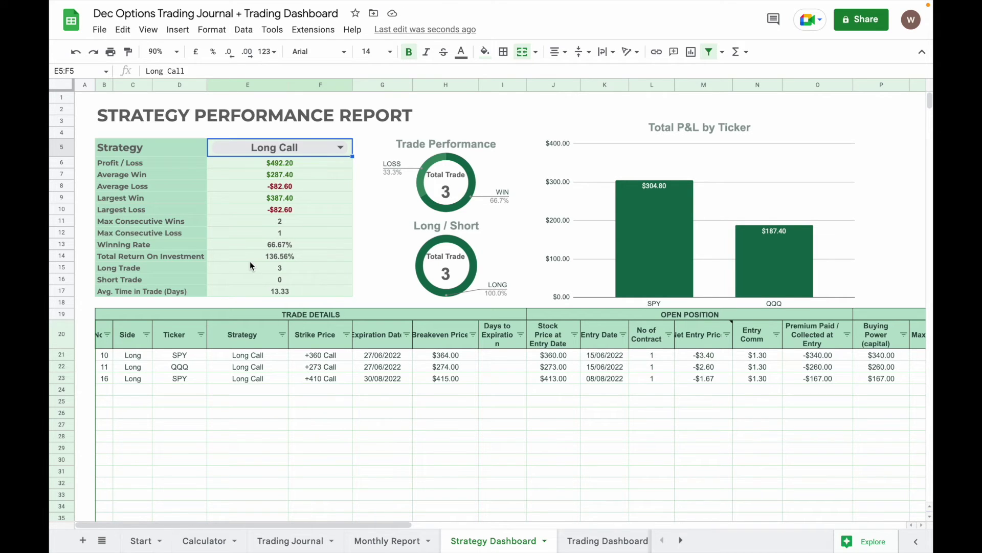
click(342, 145)
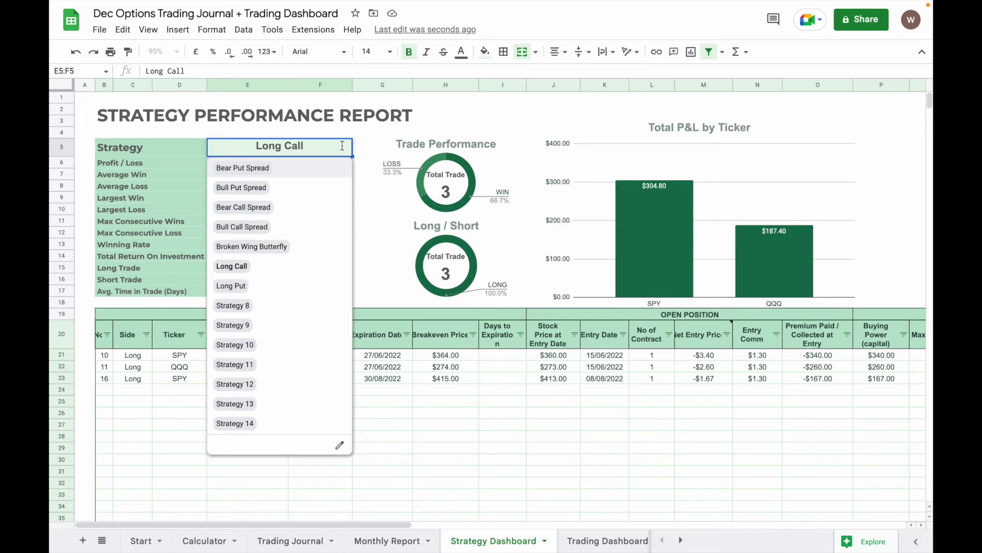
click(231, 285)
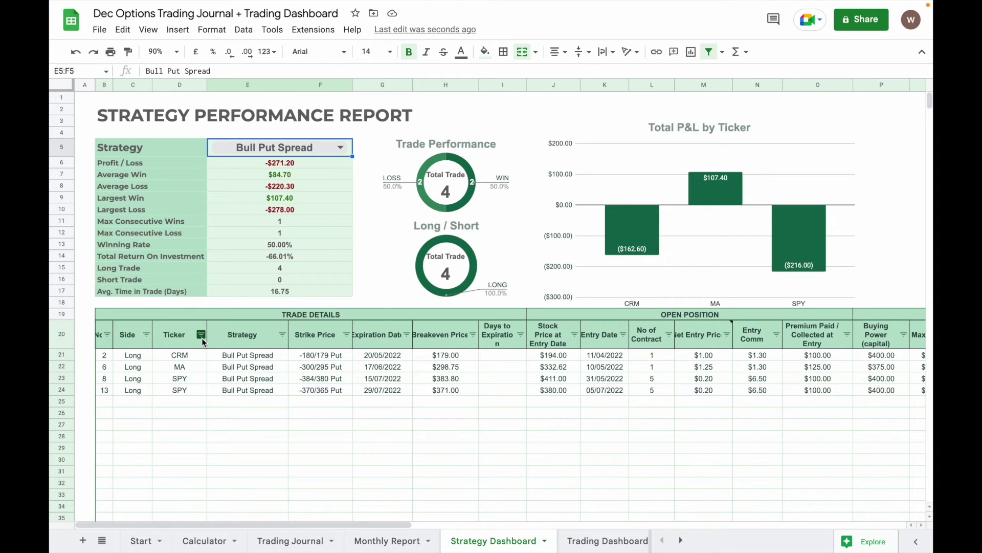
Step: Filter the Bull Put Spread trades to ticker SPY only, keeping both entry dates, 31/05/2022 and 05/07/2022, included
click(201, 335)
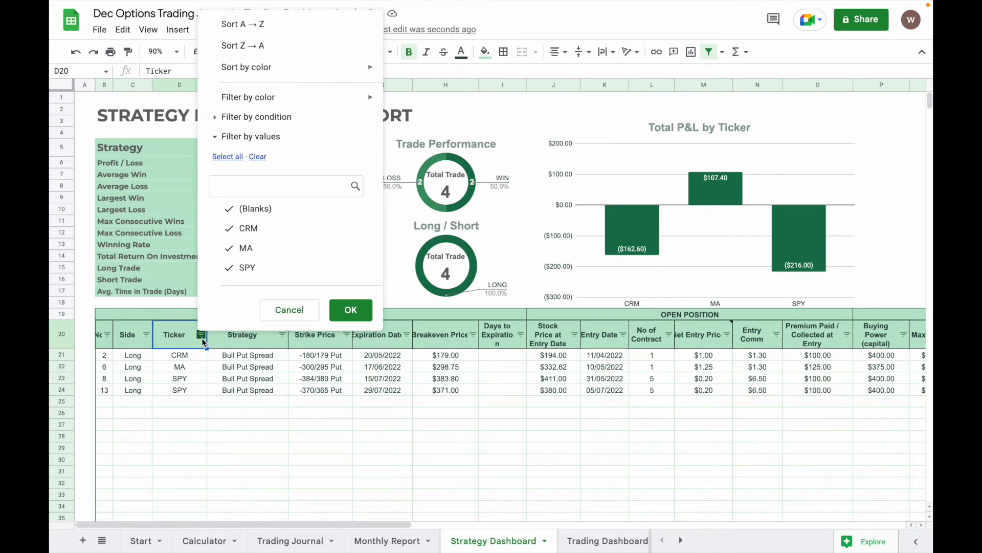
click(251, 231)
click(251, 209)
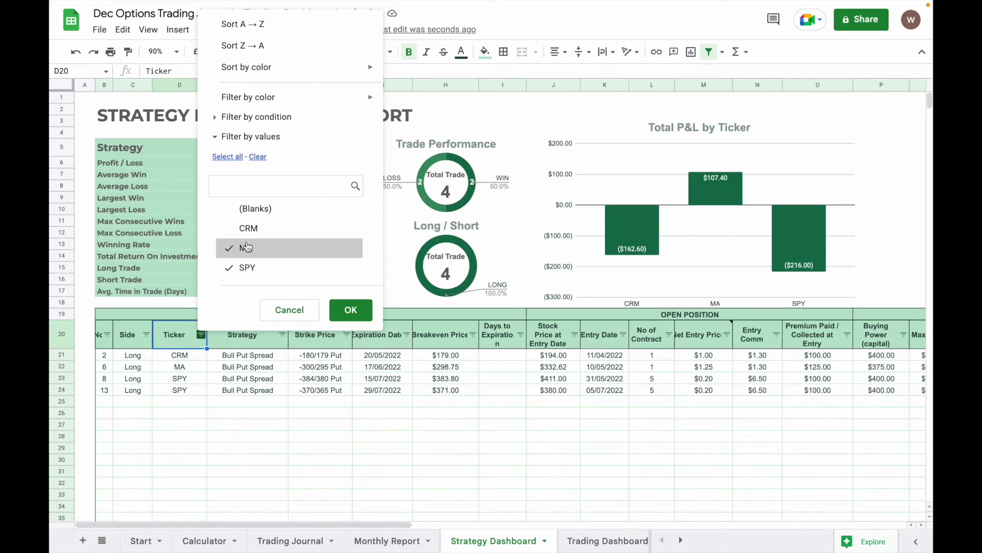
click(247, 248)
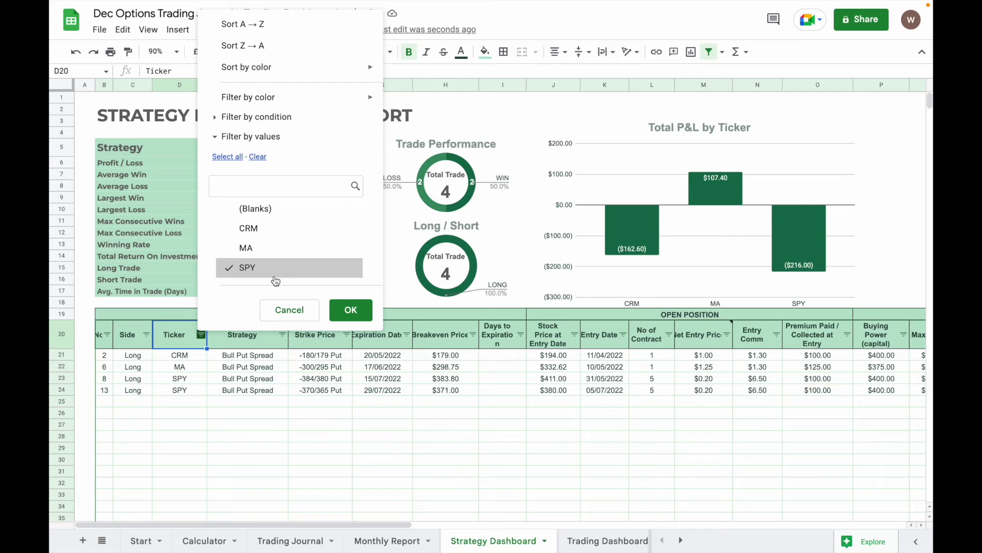
click(352, 310)
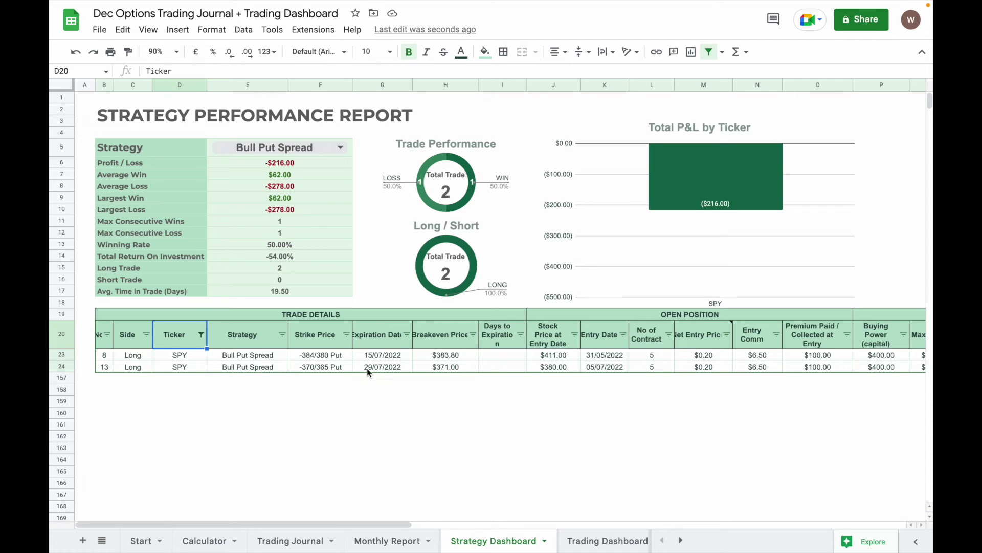
click(623, 335)
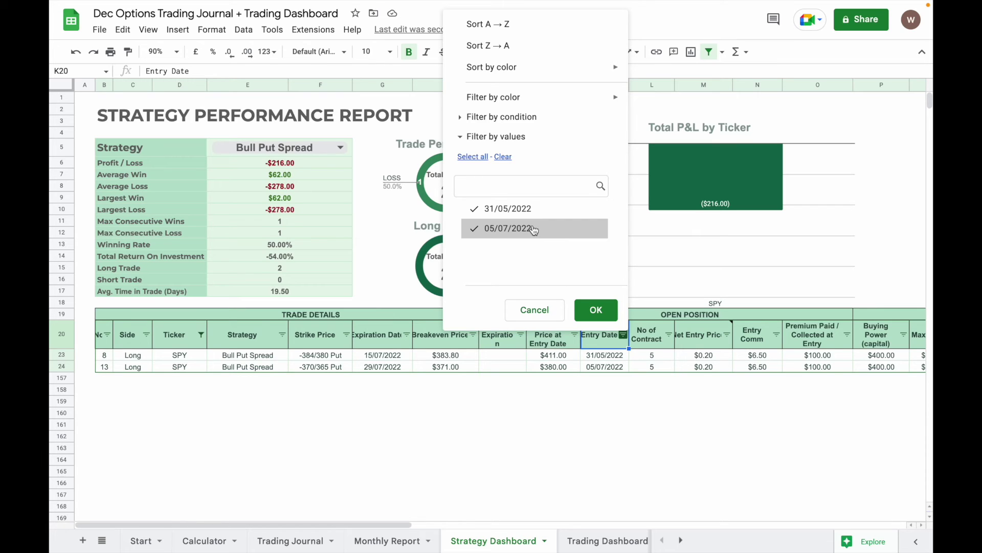
click(599, 310)
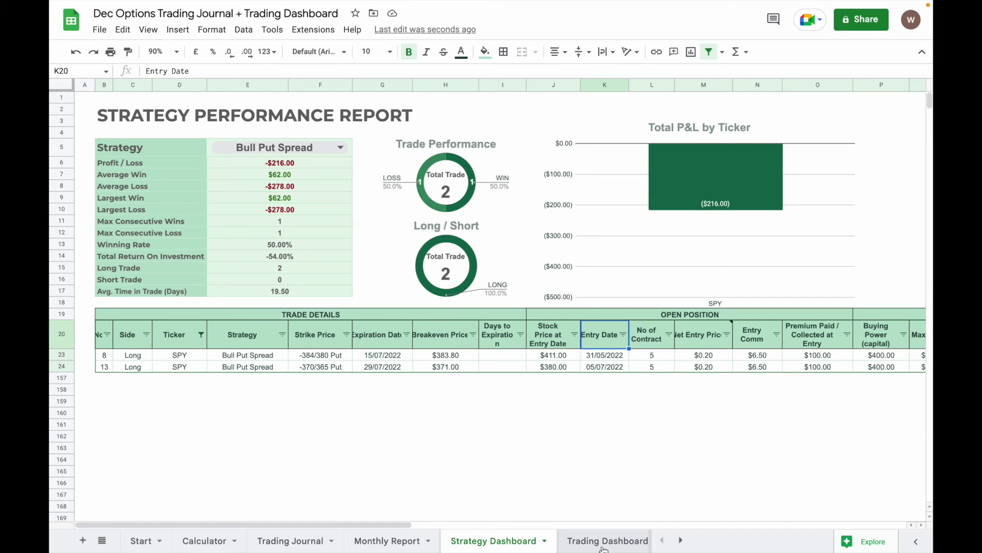
Step: Open the Strategy Statistics sheet and review the monthly ROI chart and table for each strategy
scroll(604, 547, down, 2)
click(583, 543)
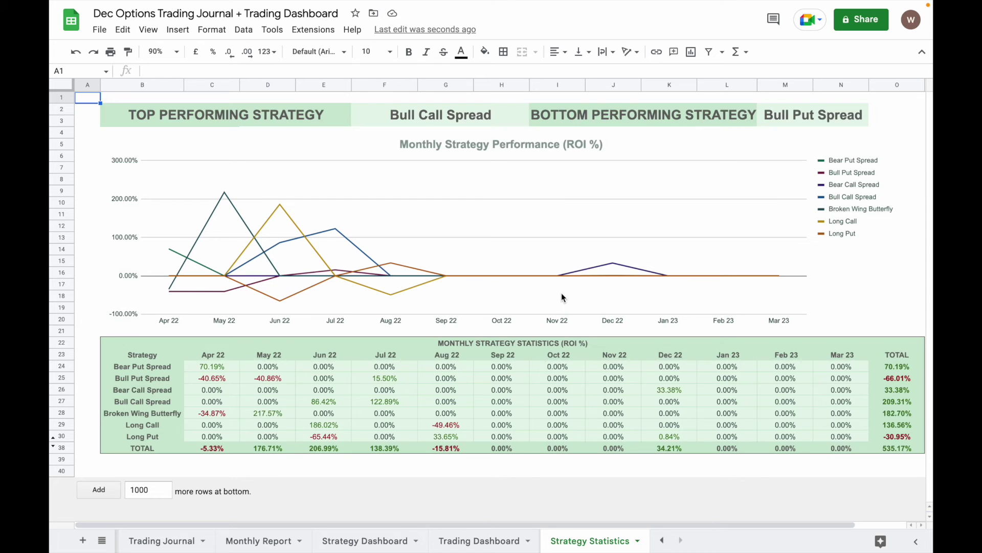
click(486, 542)
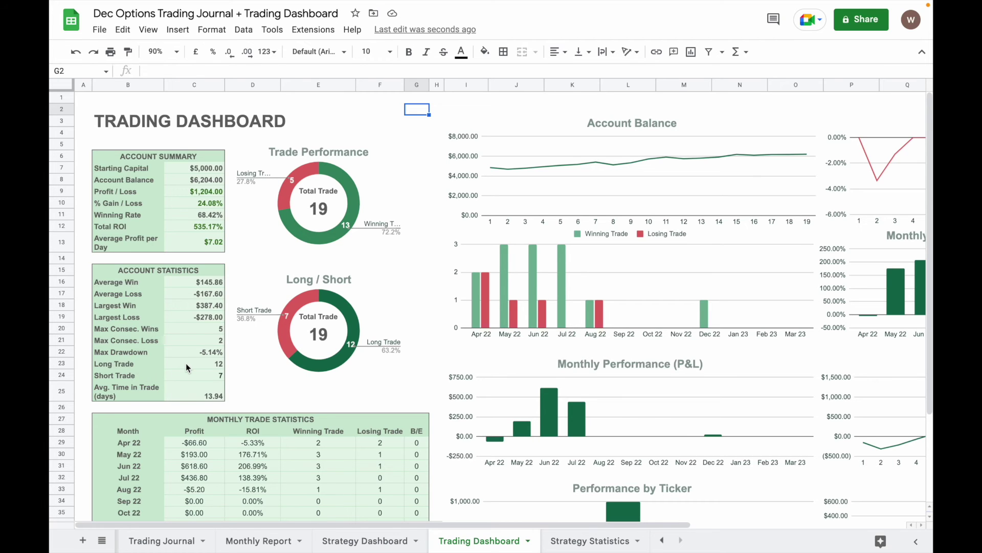
scroll(186, 363, down, 5)
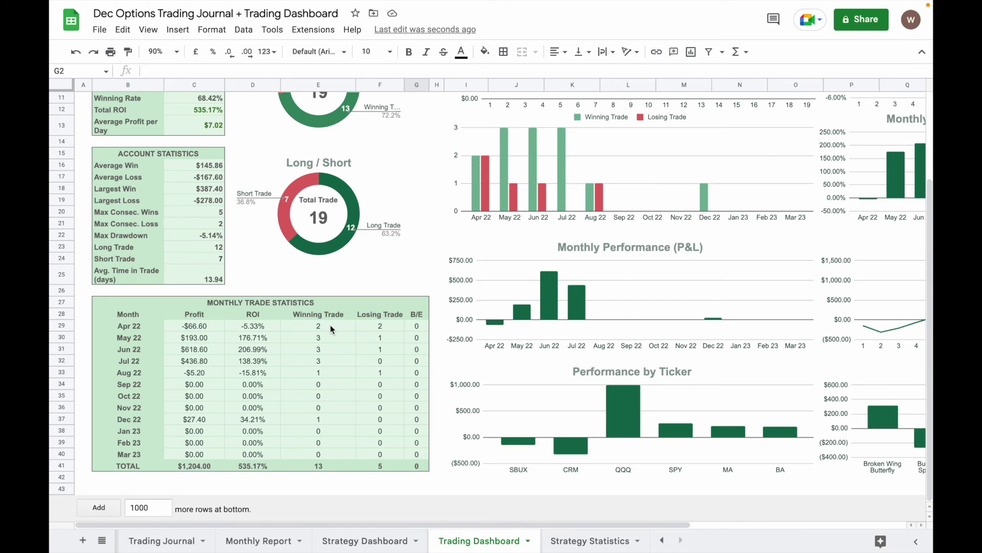
scroll(416, 333, up, 5)
scroll(511, 296, right, 4)
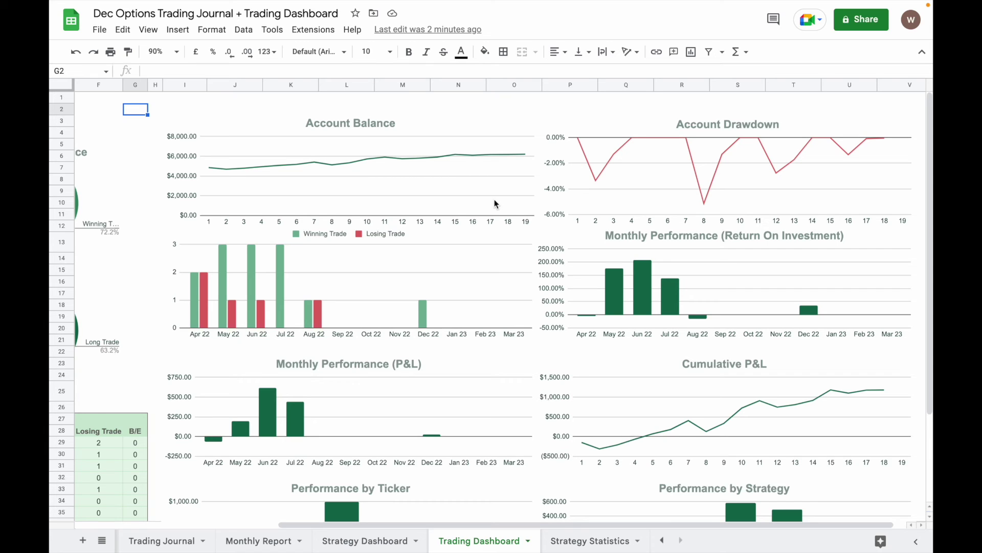
scroll(372, 171, right, 2)
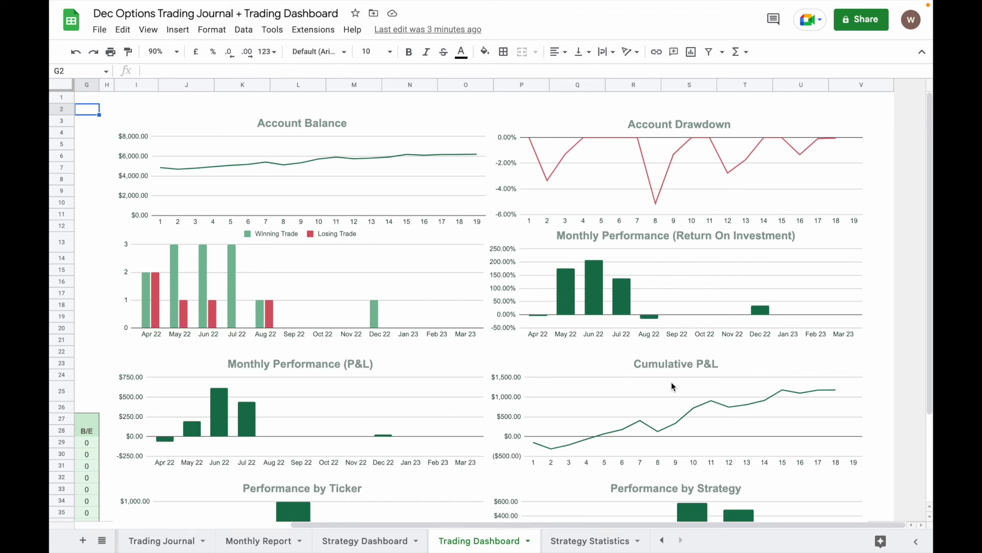
scroll(672, 383, down, 2)
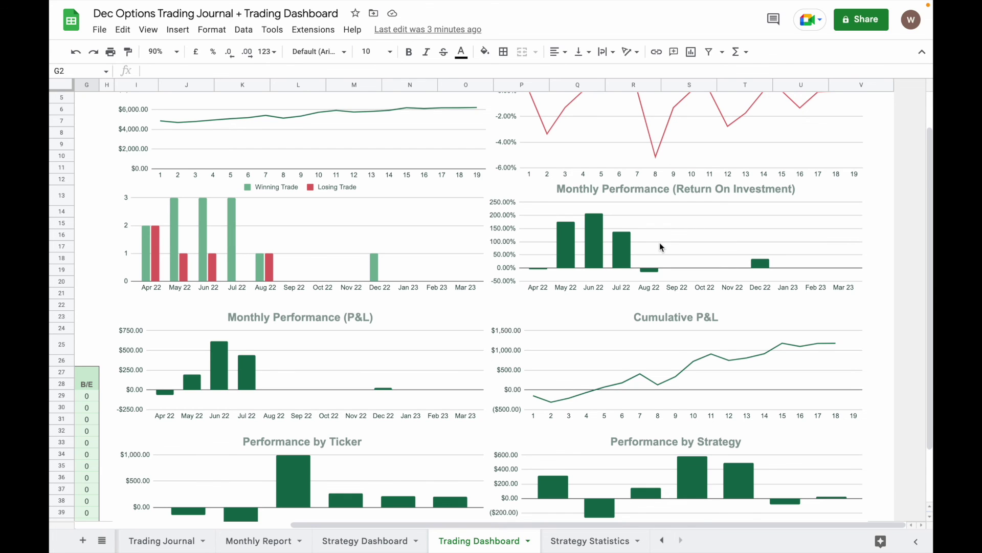
scroll(659, 243, down, 3)
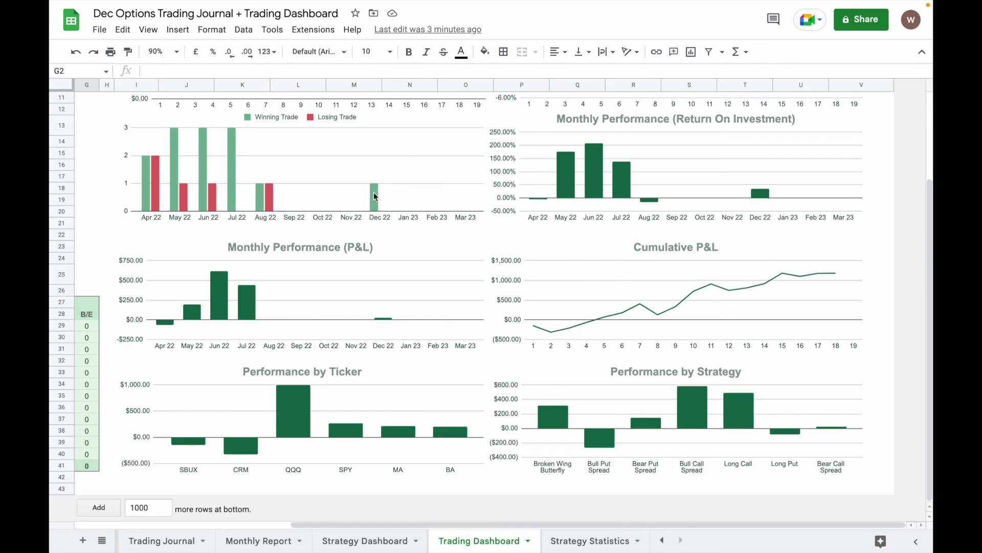
scroll(371, 199, up, 5)
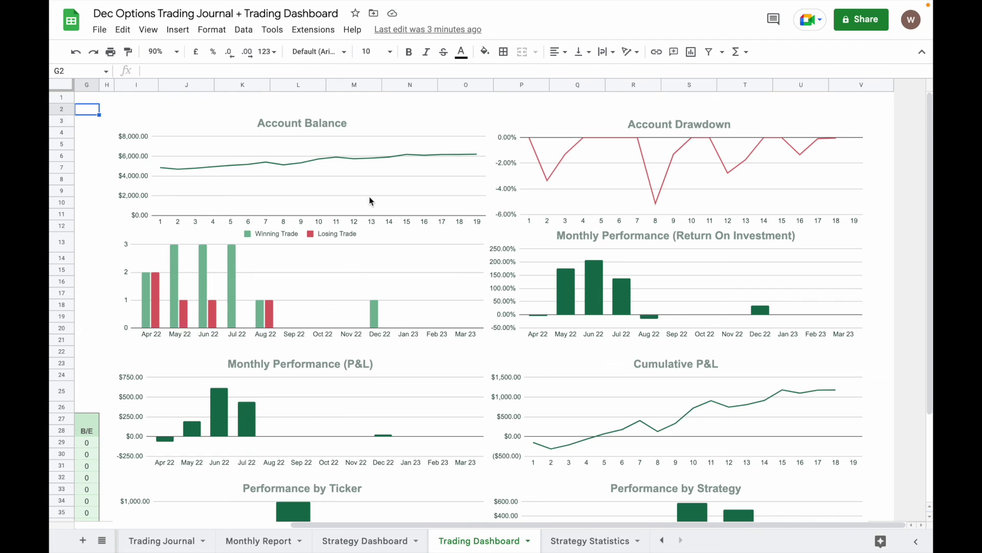
scroll(370, 201, left, 5)
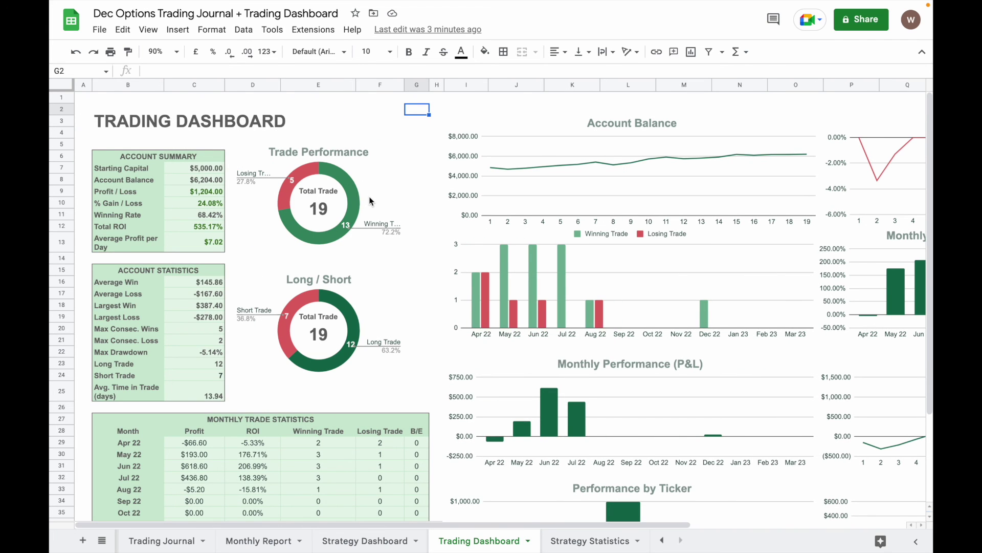